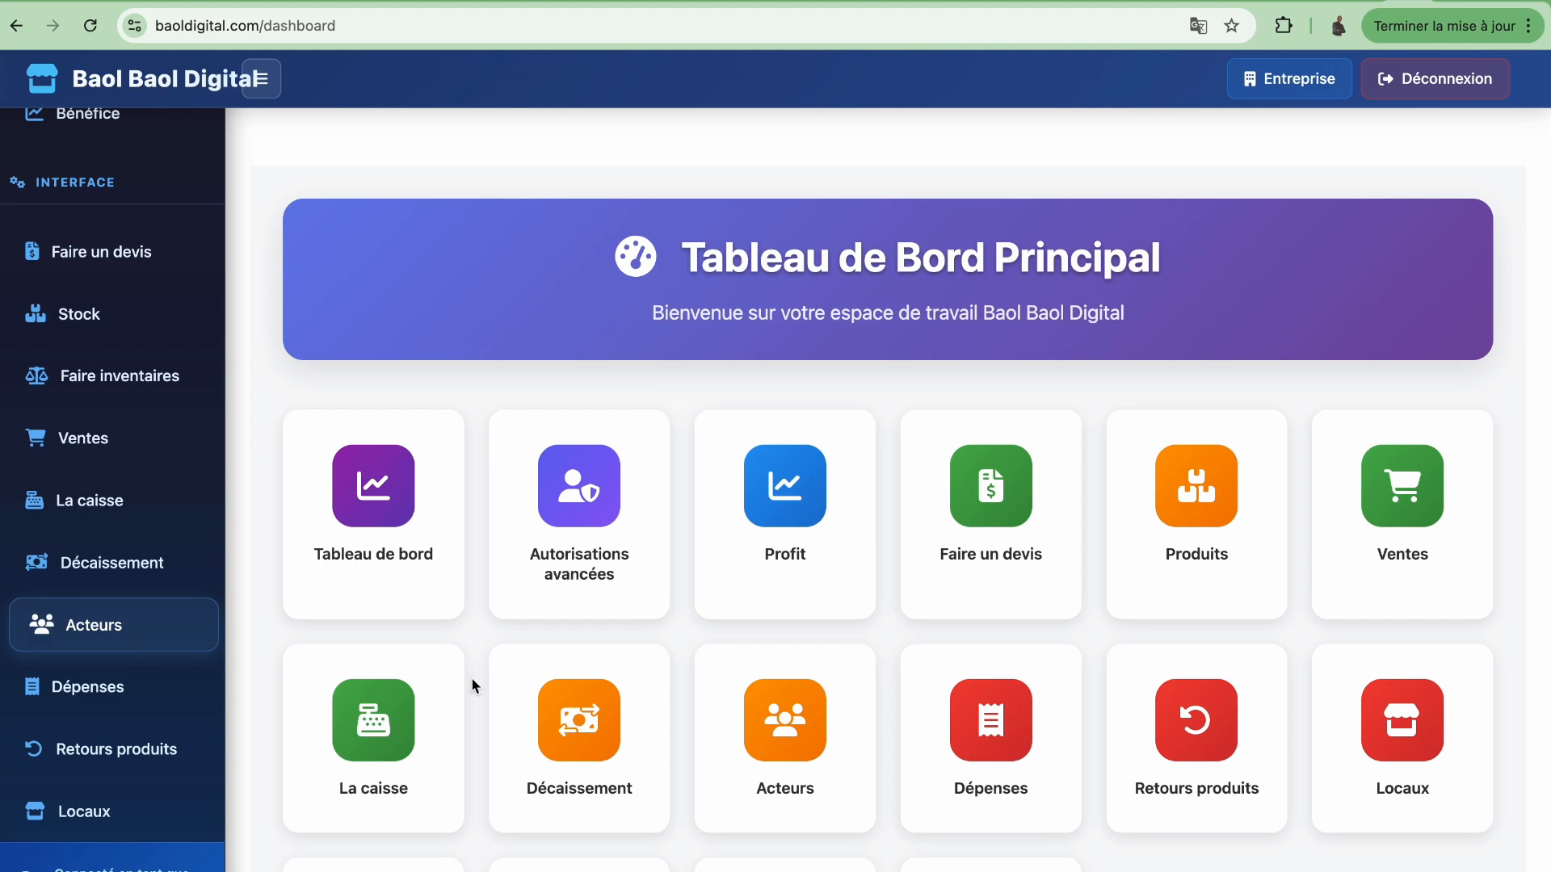
# Open Les acteurs and switch to the Fournisseurs tab, which has no suppliers yet
pyautogui.click(797, 751)
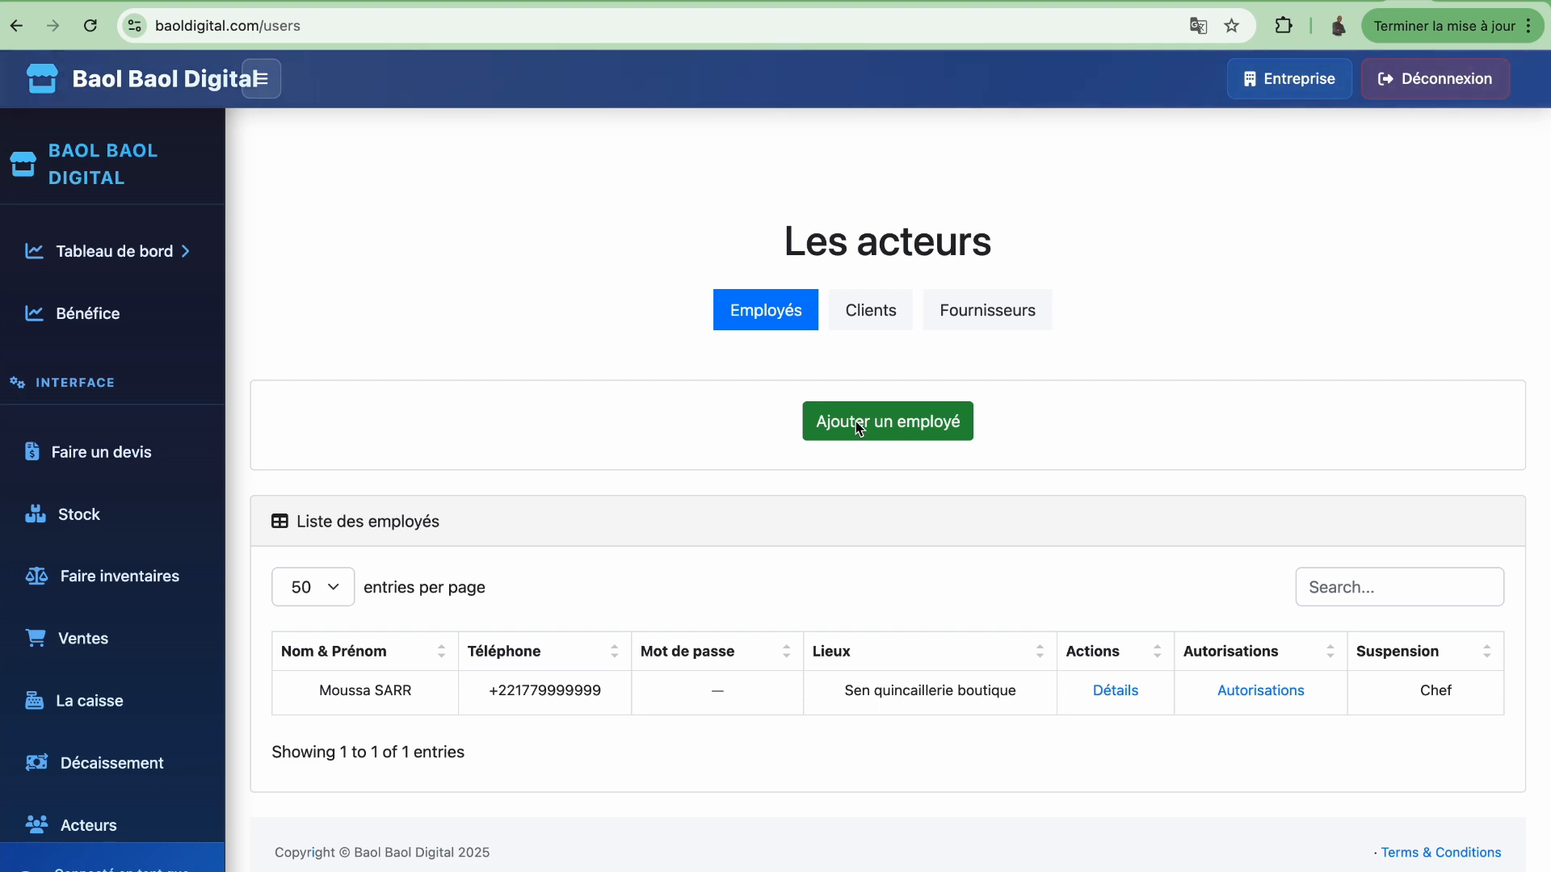
pyautogui.click(866, 321)
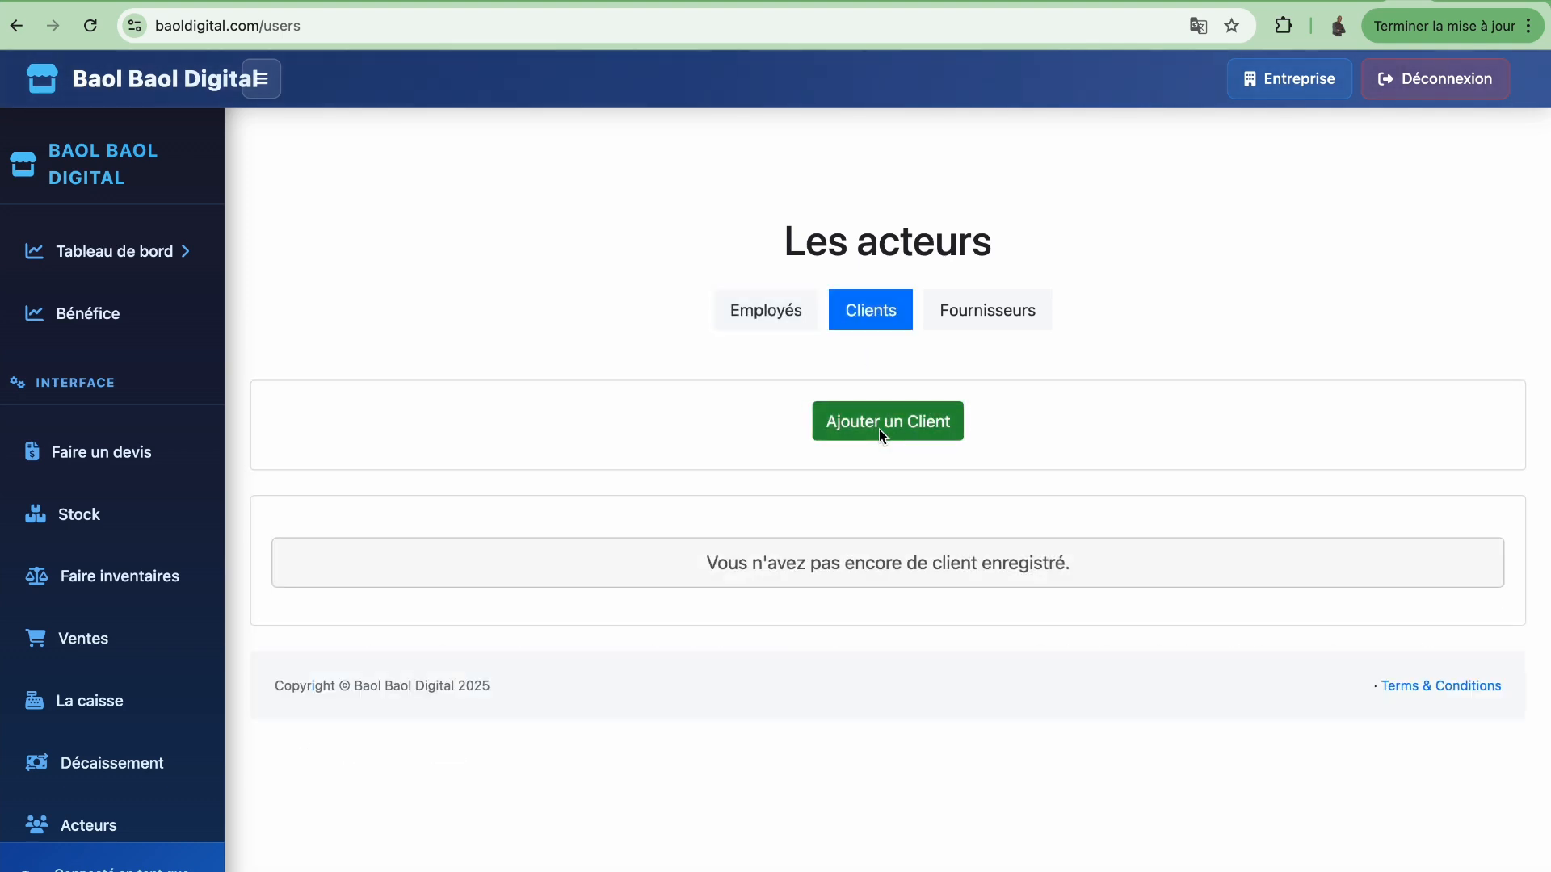
pyautogui.click(976, 317)
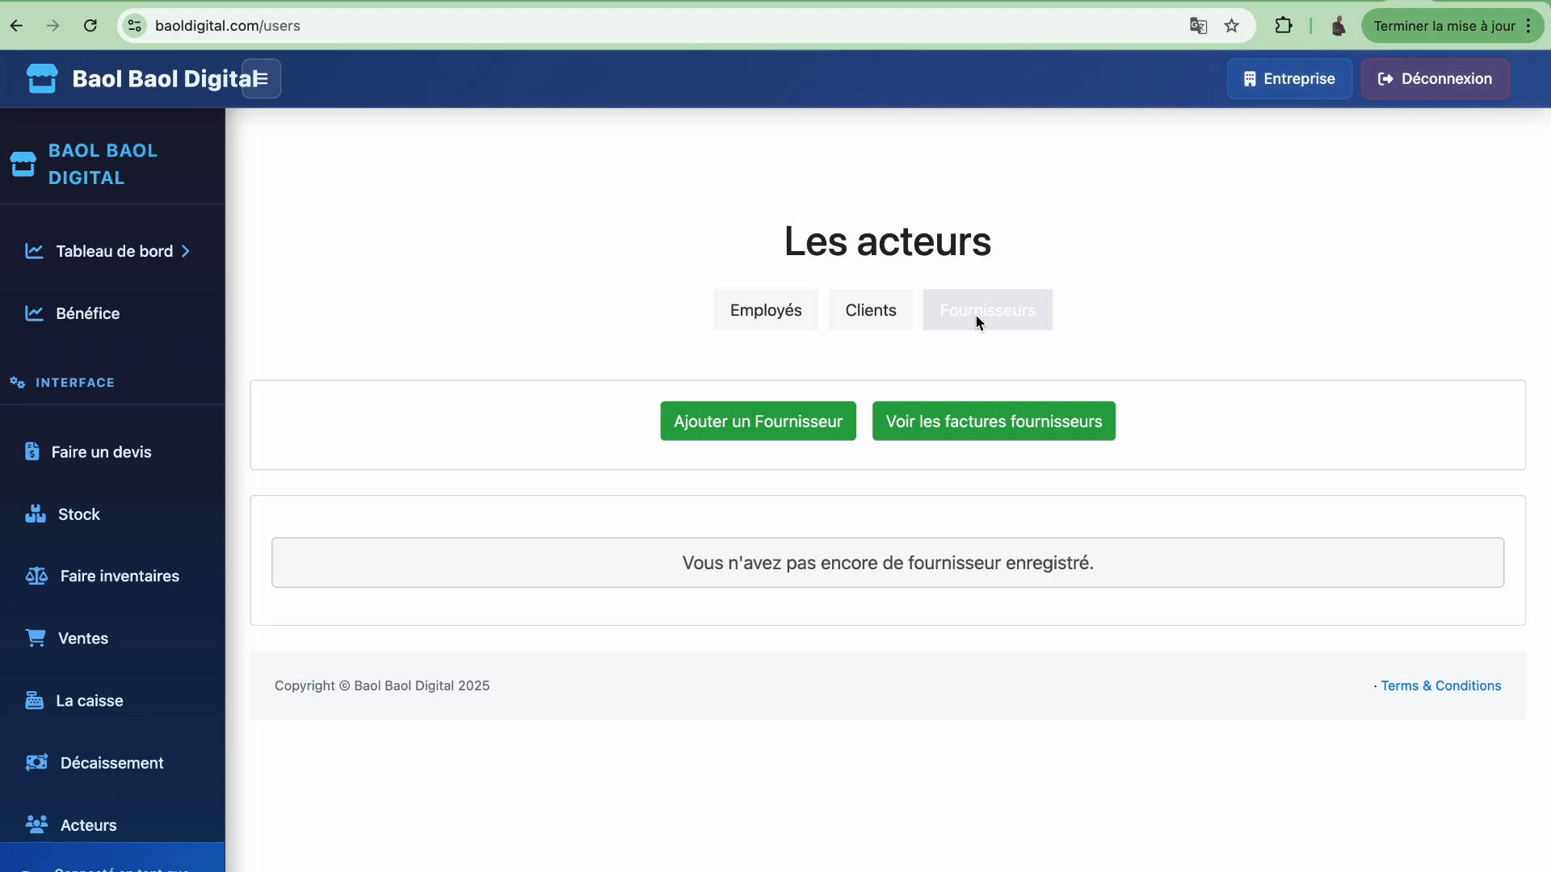
pyautogui.click(978, 322)
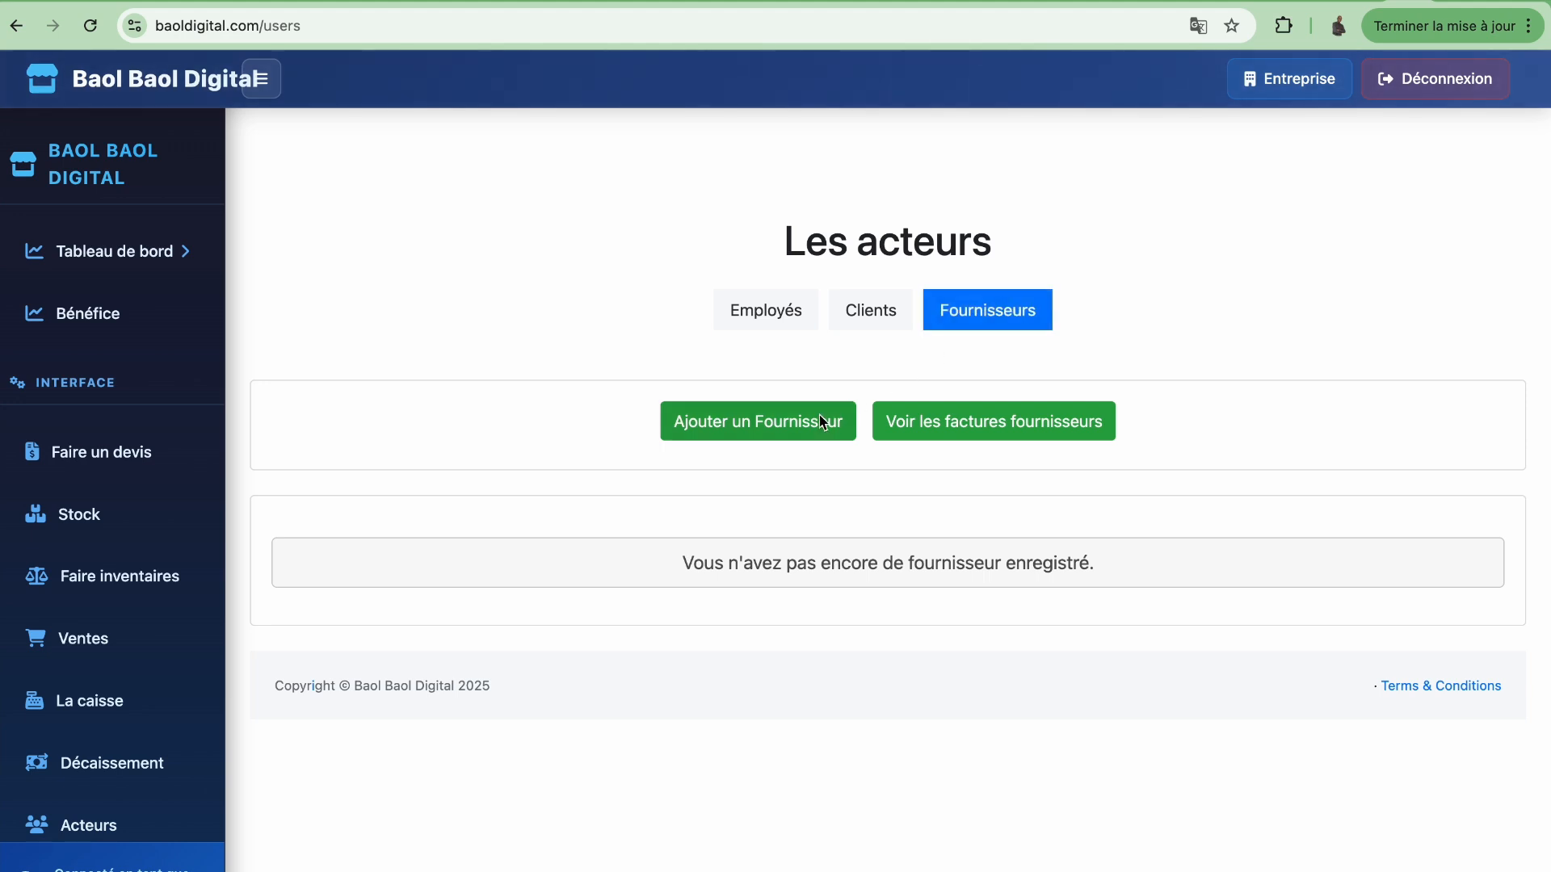
# Start a new supplier and name it Dangoté, replacing 'Société cimenterie'
pyautogui.click(756, 433)
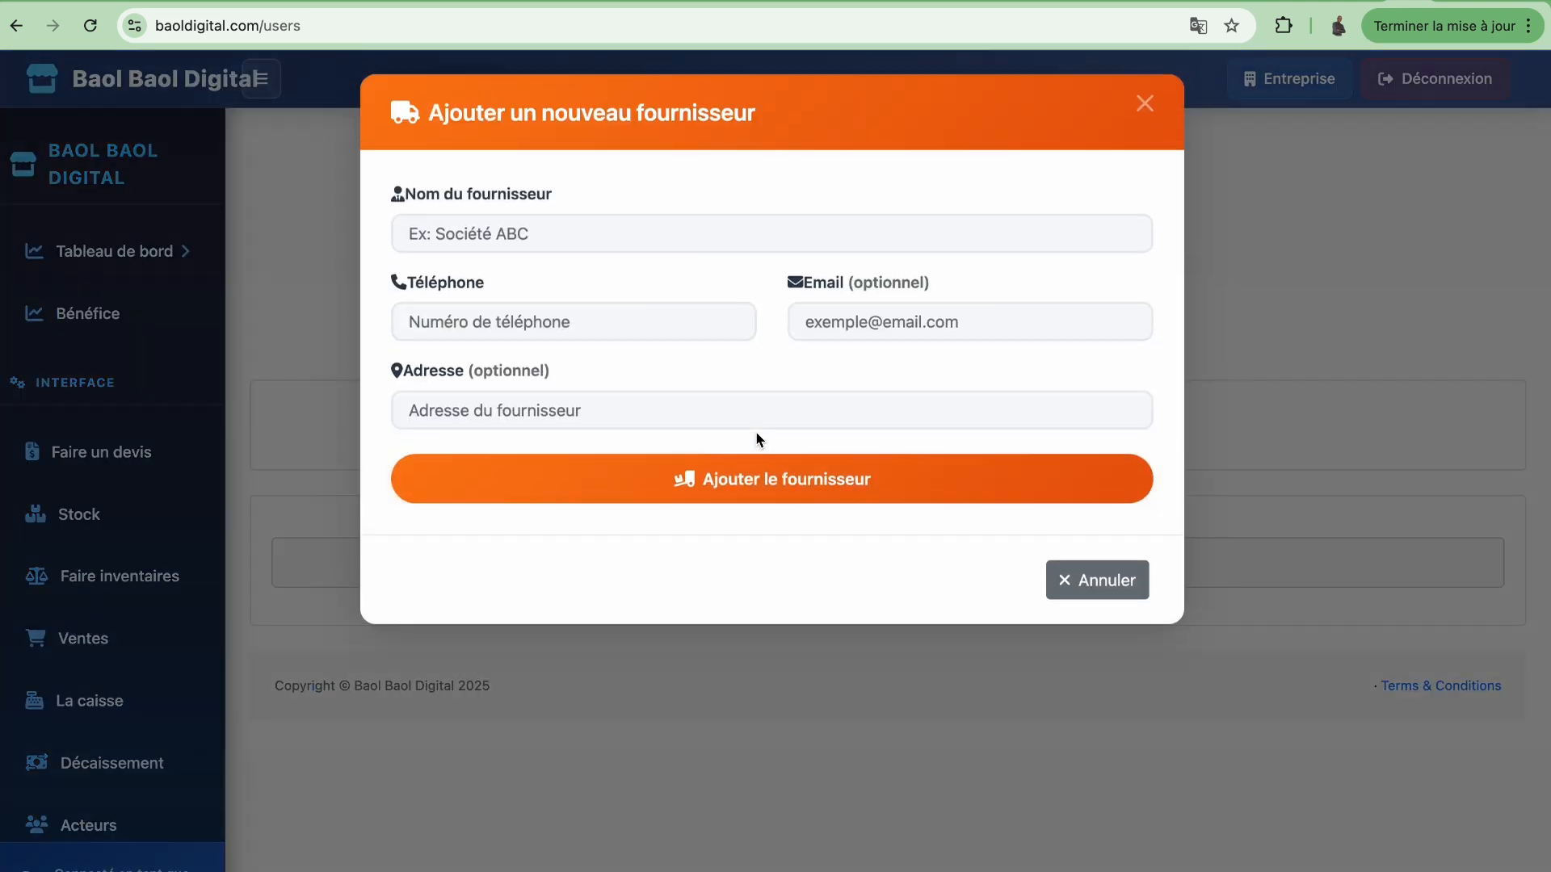
pyautogui.click(584, 240)
pyautogui.write('S')
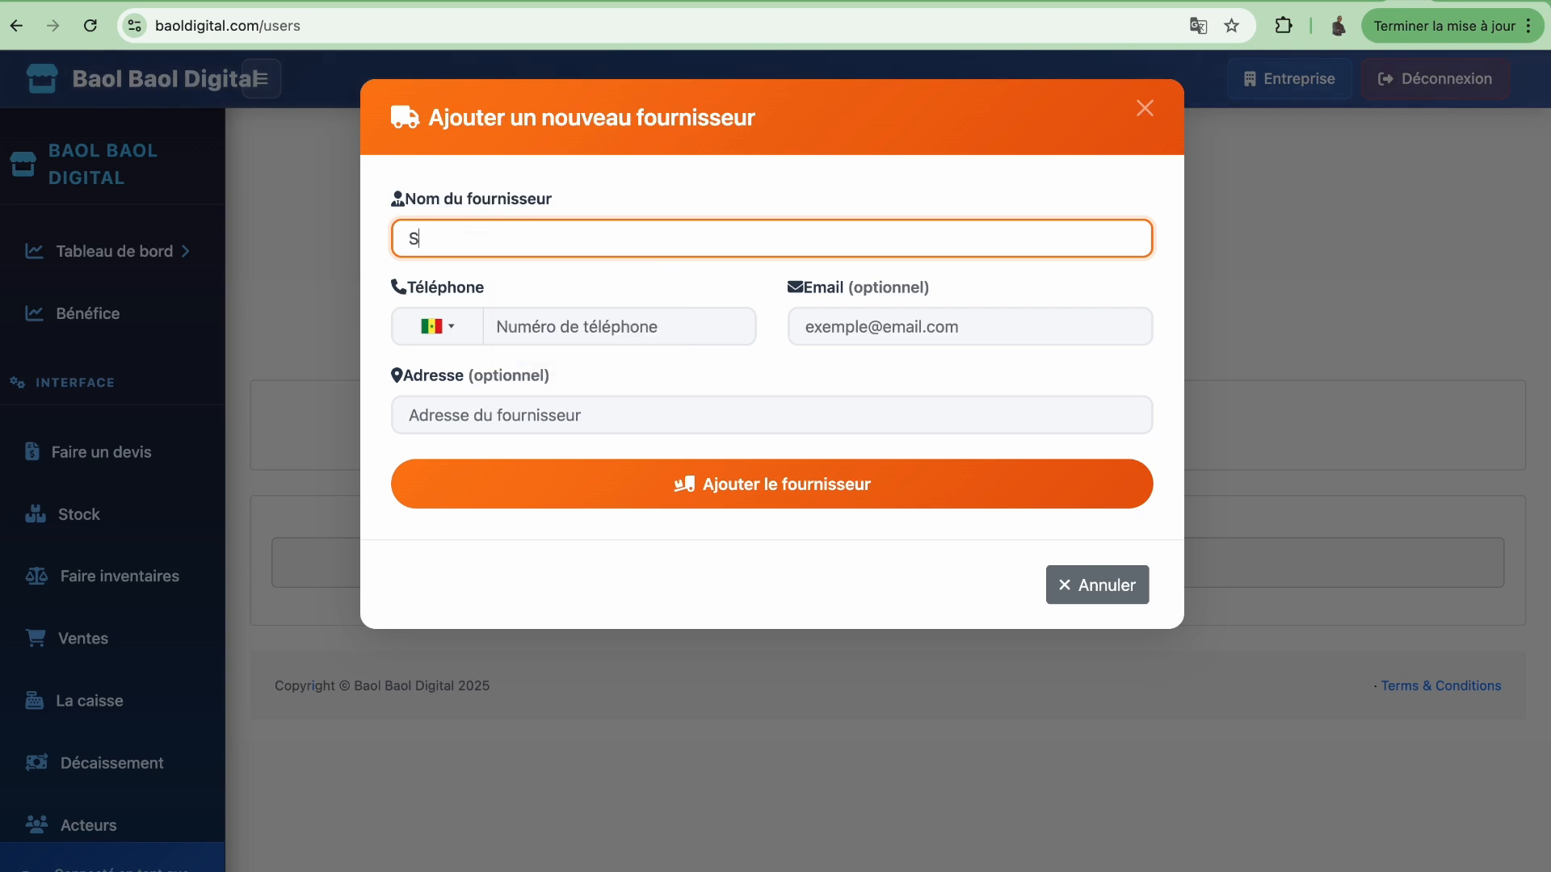
pyautogui.write('ociété cimenterie')
pyautogui.press('super+a')
pyautogui.press('BackSpace')
pyautogui.write('Dangoté')
# Fill in the supplier's phone number, e-mail and address, then save the supplier
pyautogui.click(577, 327)
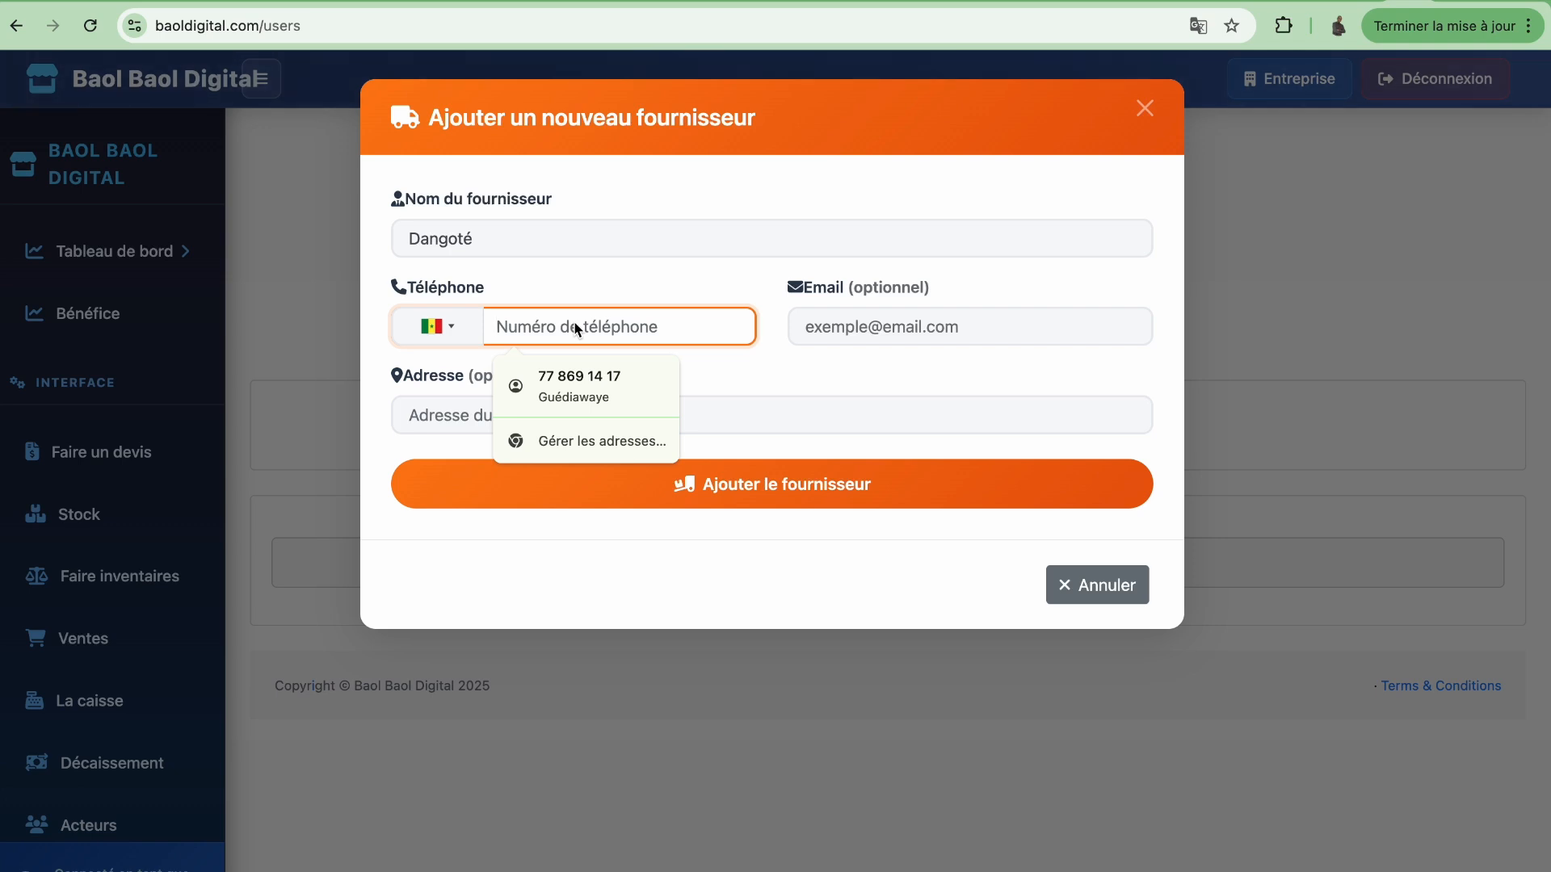
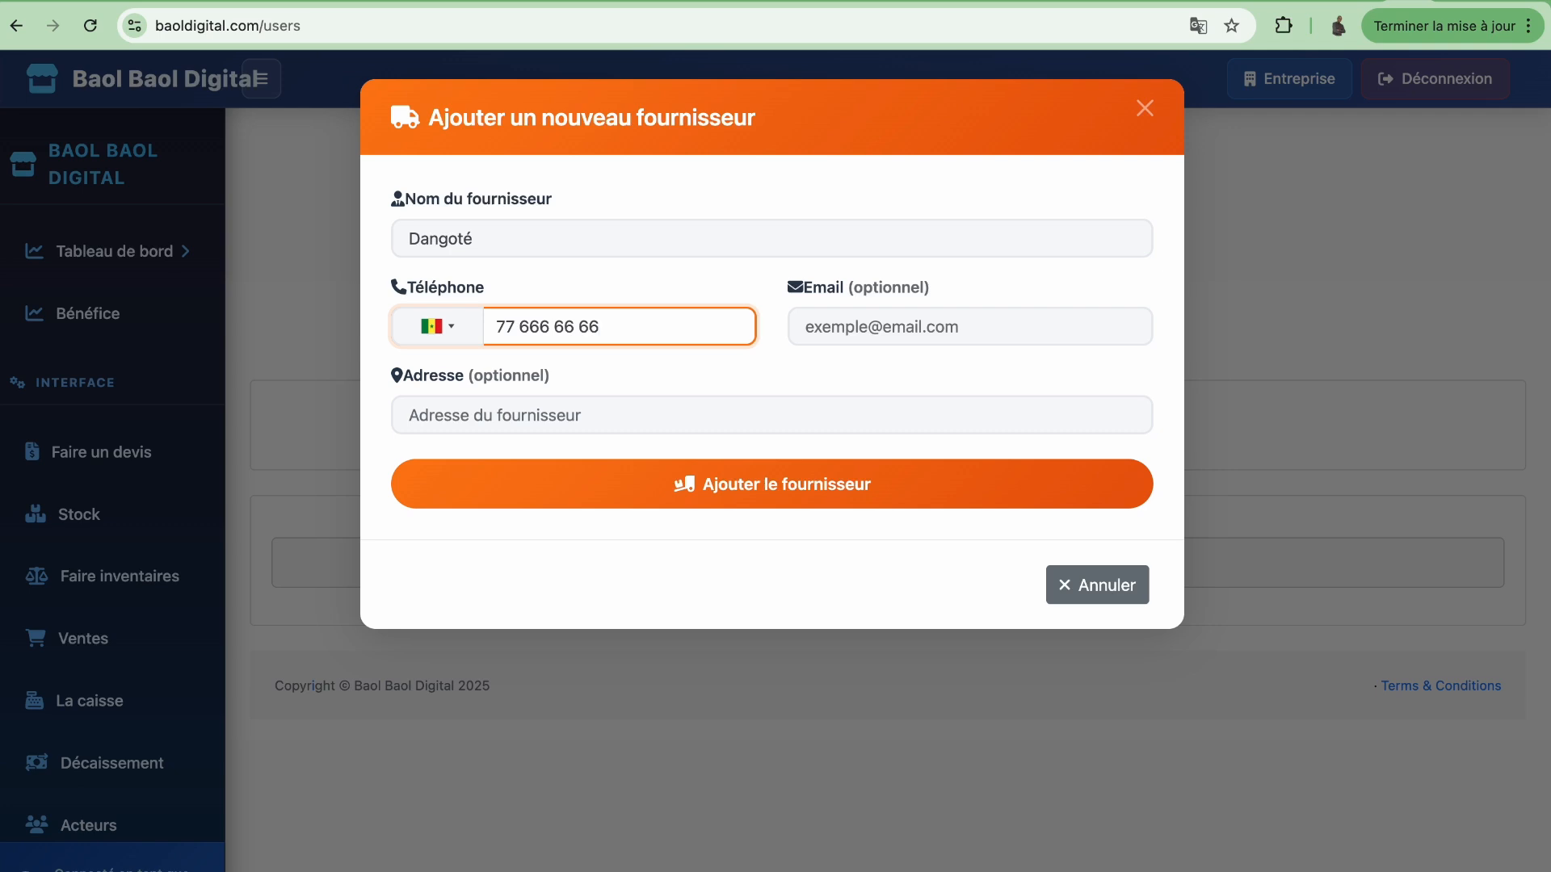
pyautogui.click(850, 330)
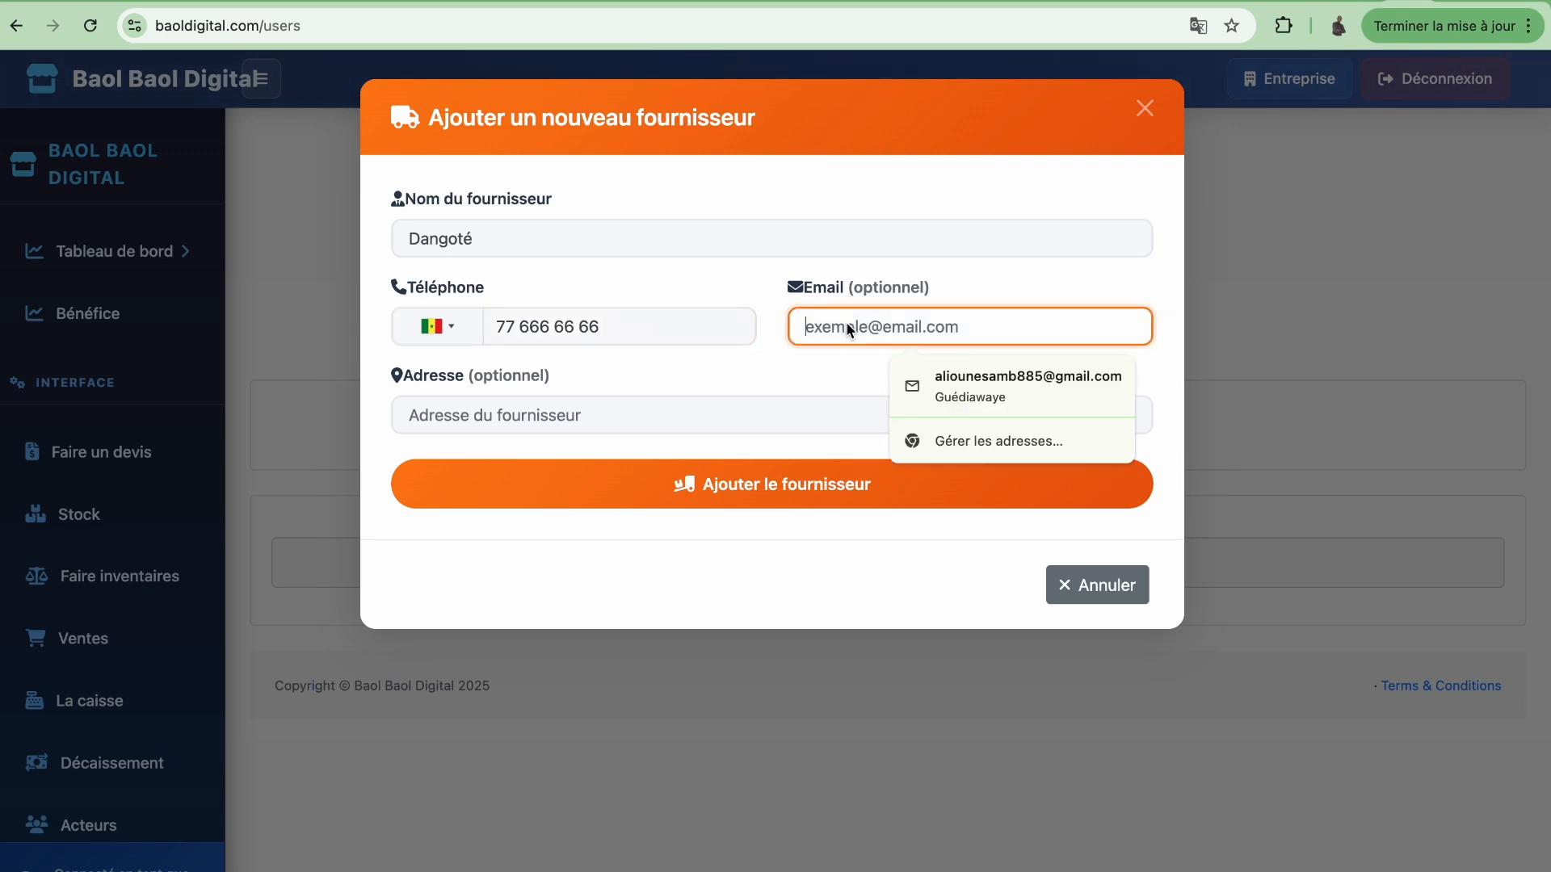
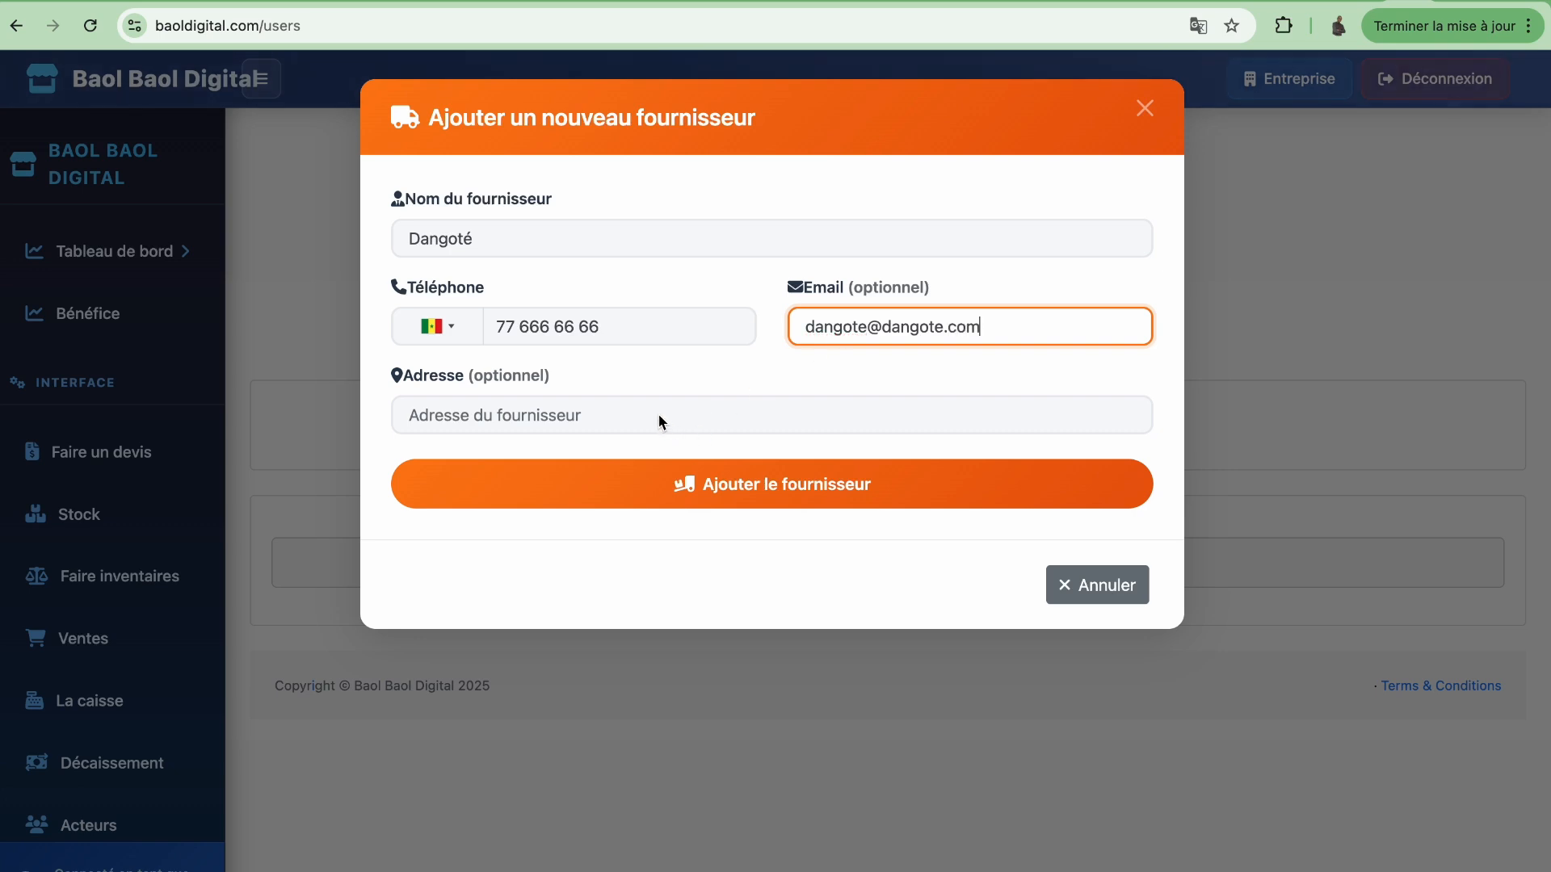
pyautogui.click(657, 420)
pyautogui.write('G')
pyautogui.press('BackSpace')
pyautogui.write('Rufisque')
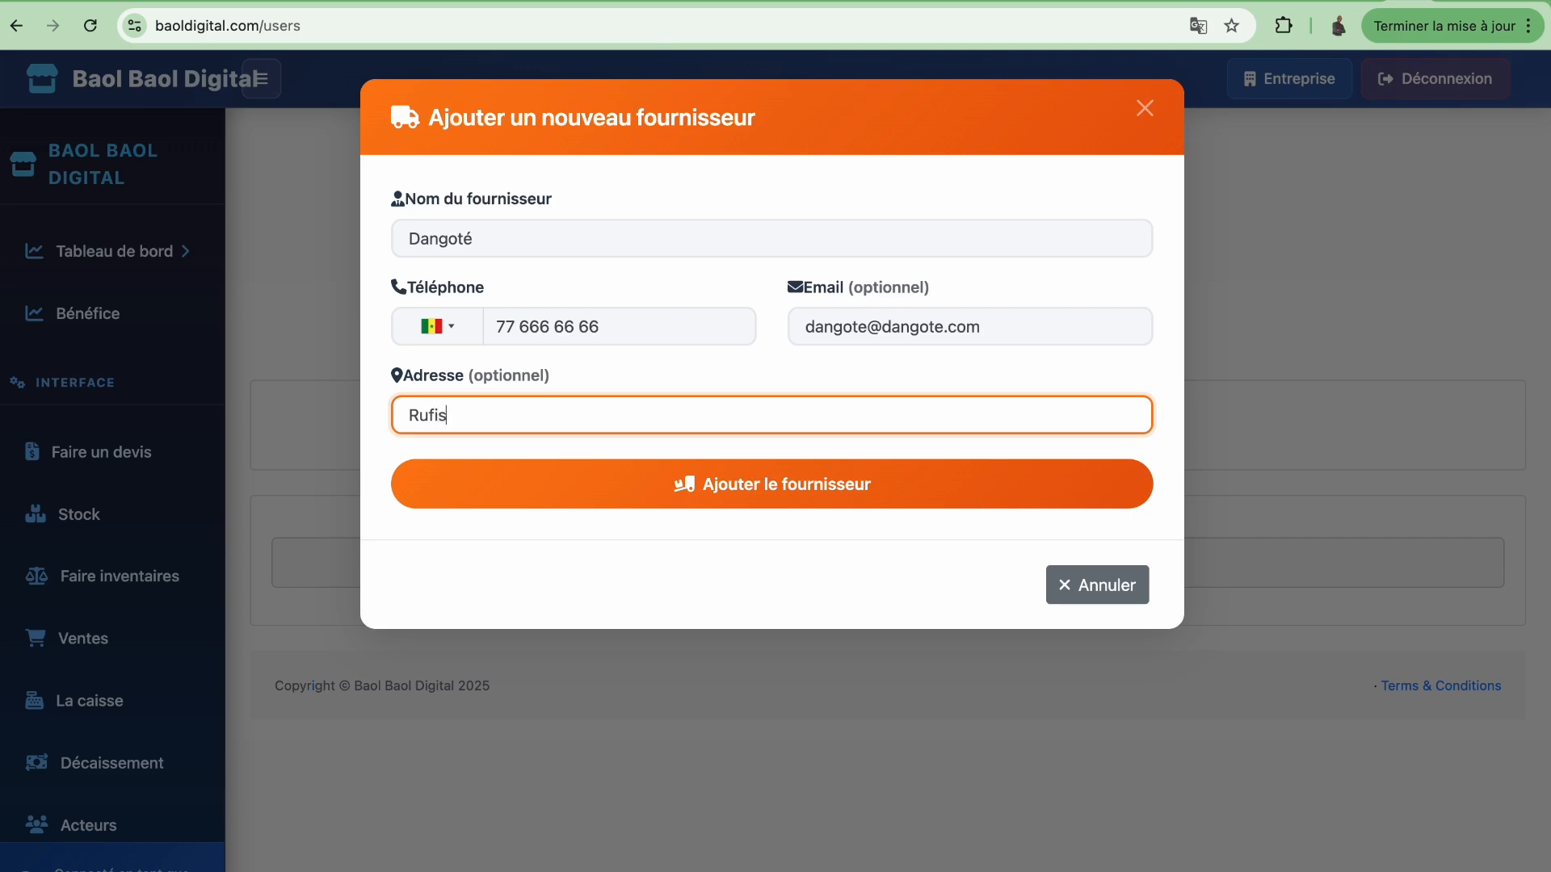
pyautogui.click(759, 487)
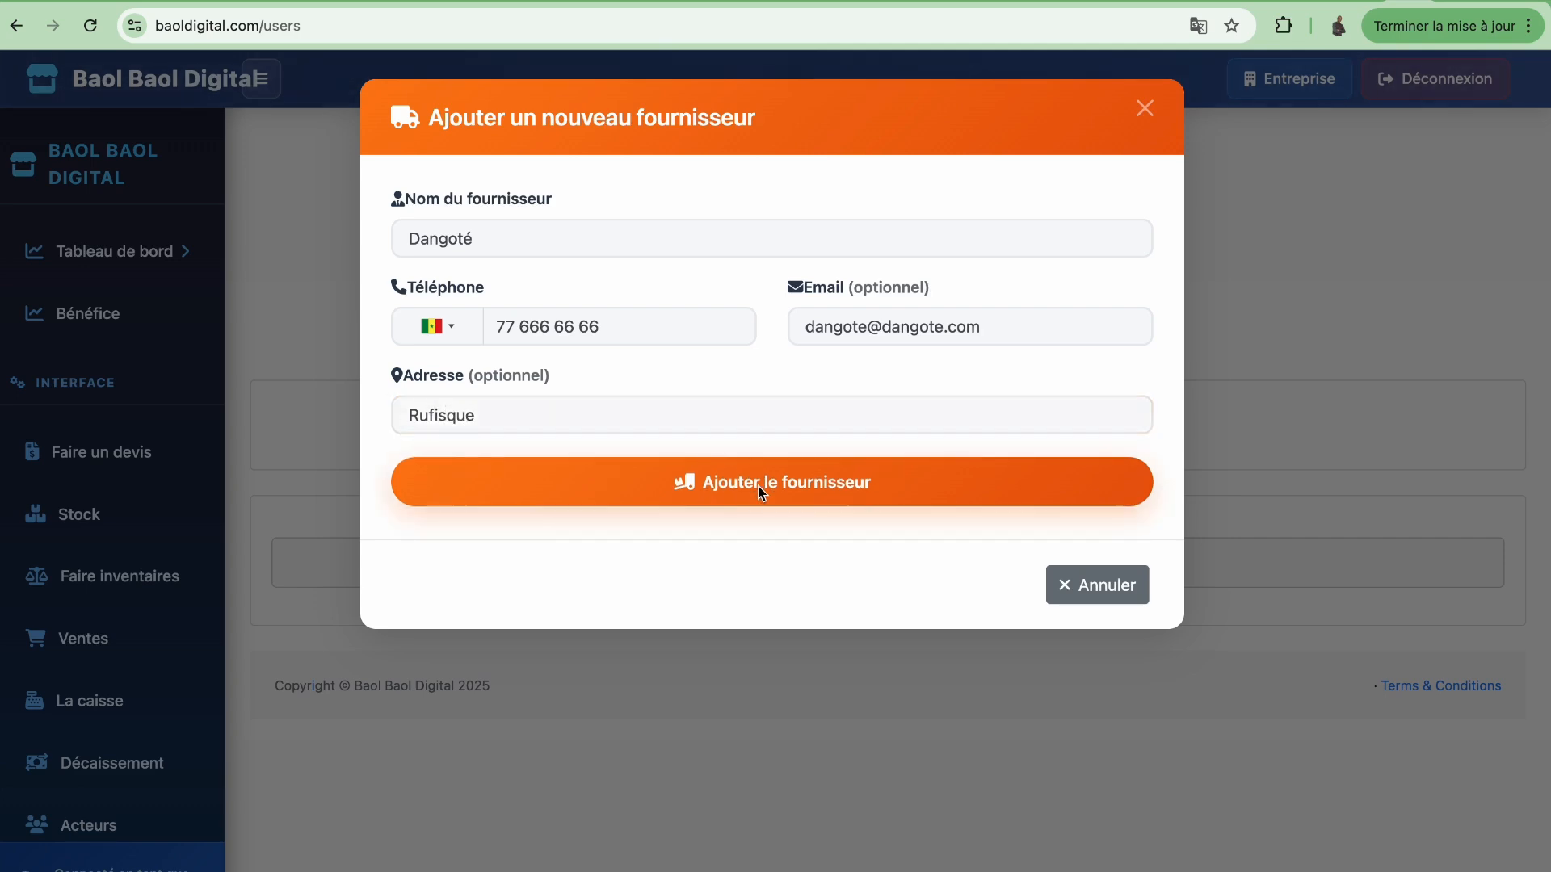
# Acknowledge the new supplier and start an invoice from Dangoté's row in Fournisseurs
pyautogui.click(772, 617)
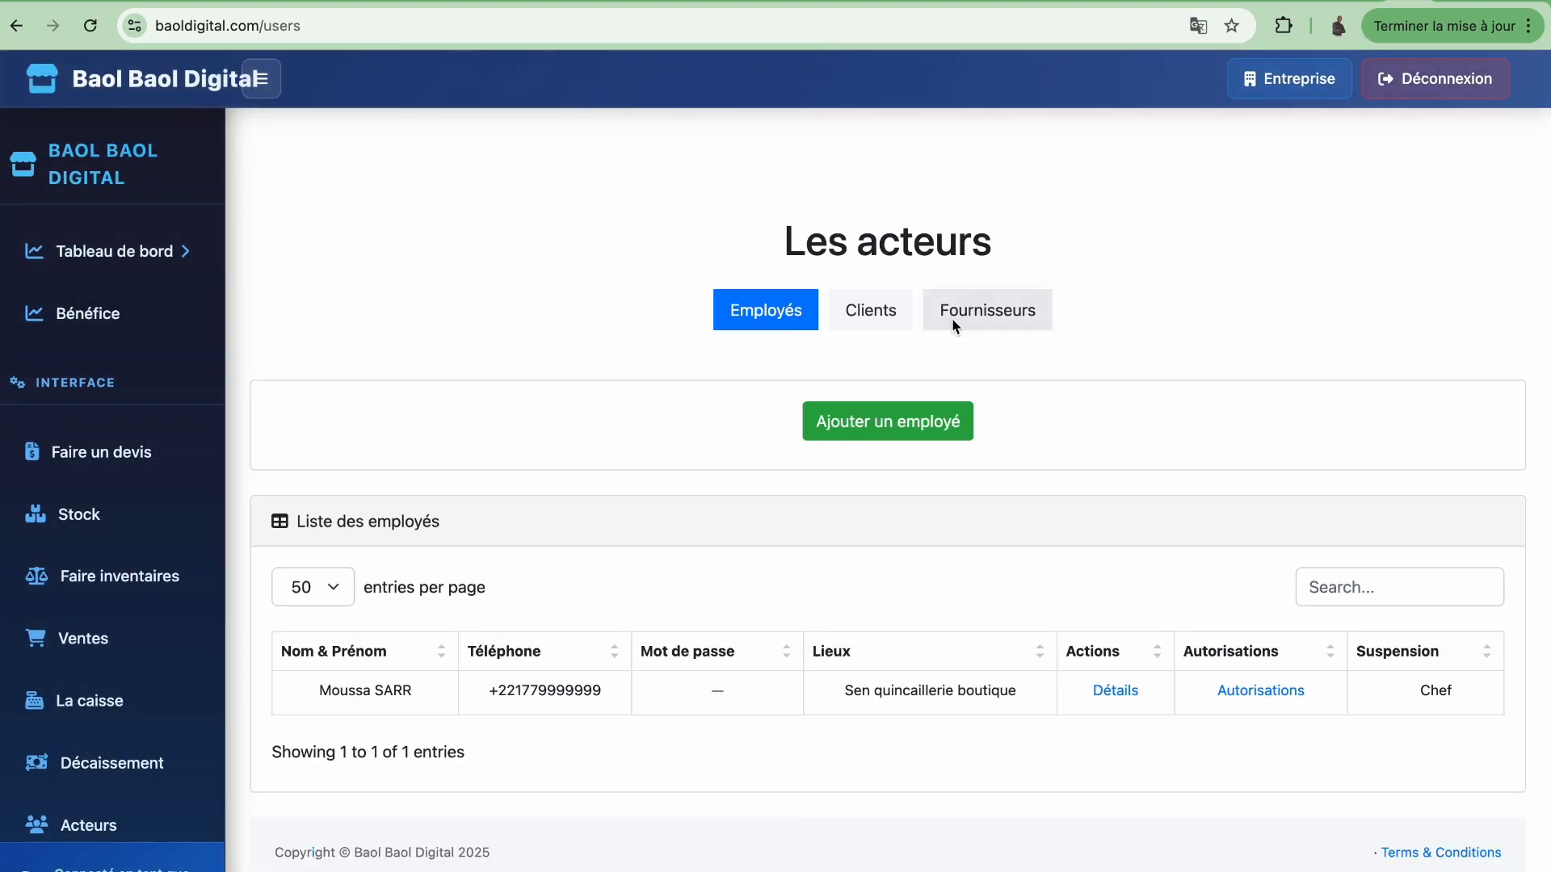
pyautogui.click(976, 318)
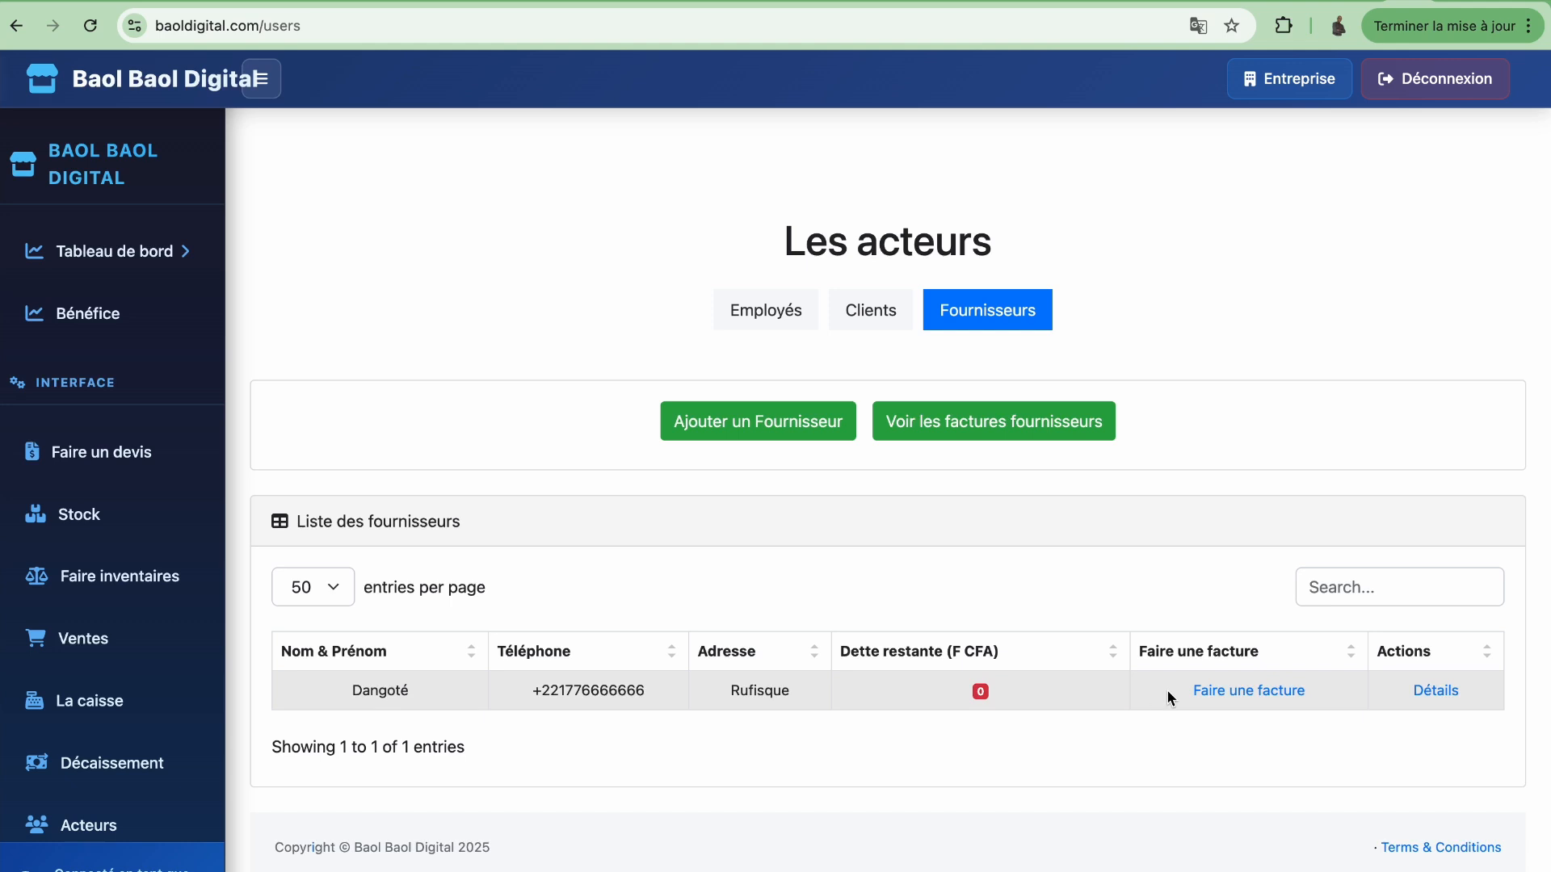
pyautogui.click(1257, 697)
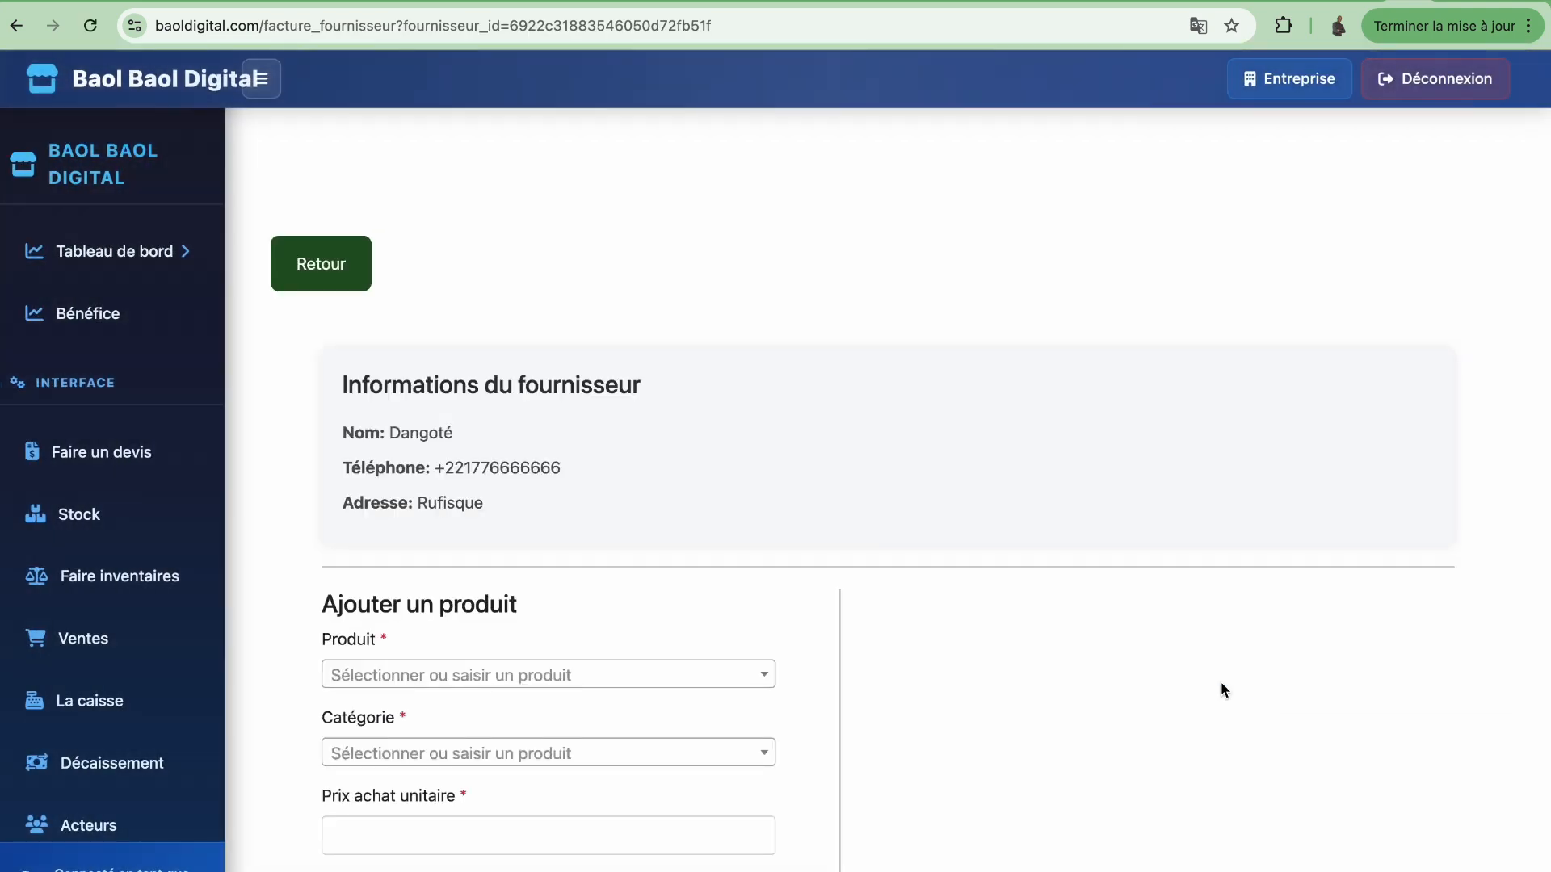
# Search the invoice's product list for 'produit3'
pyautogui.scroll(-4, 884, 530)
pyautogui.click(712, 392)
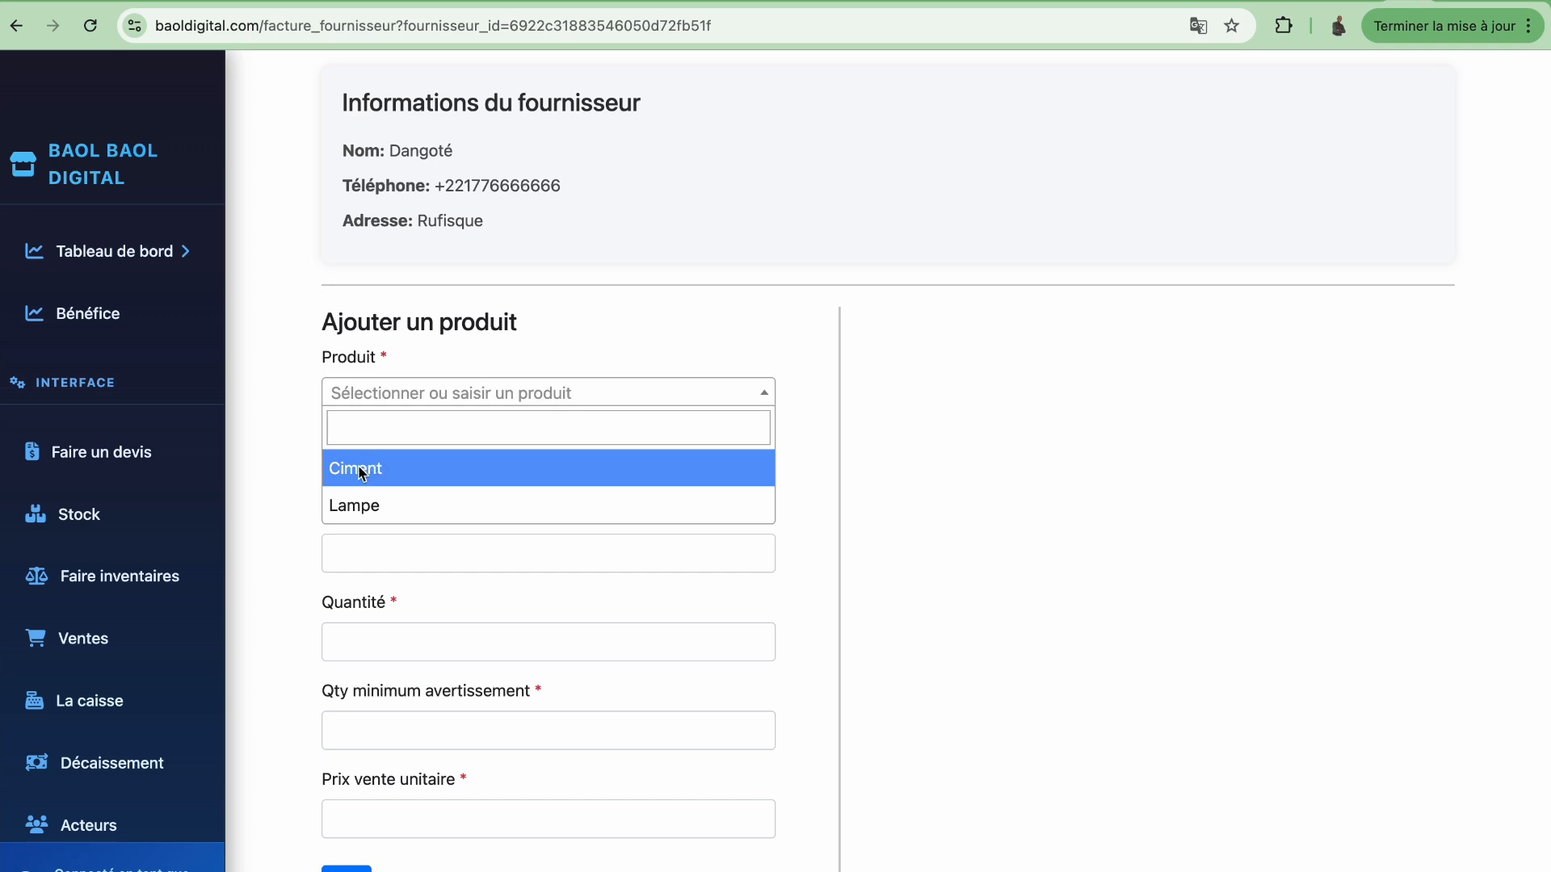
pyautogui.click(398, 433)
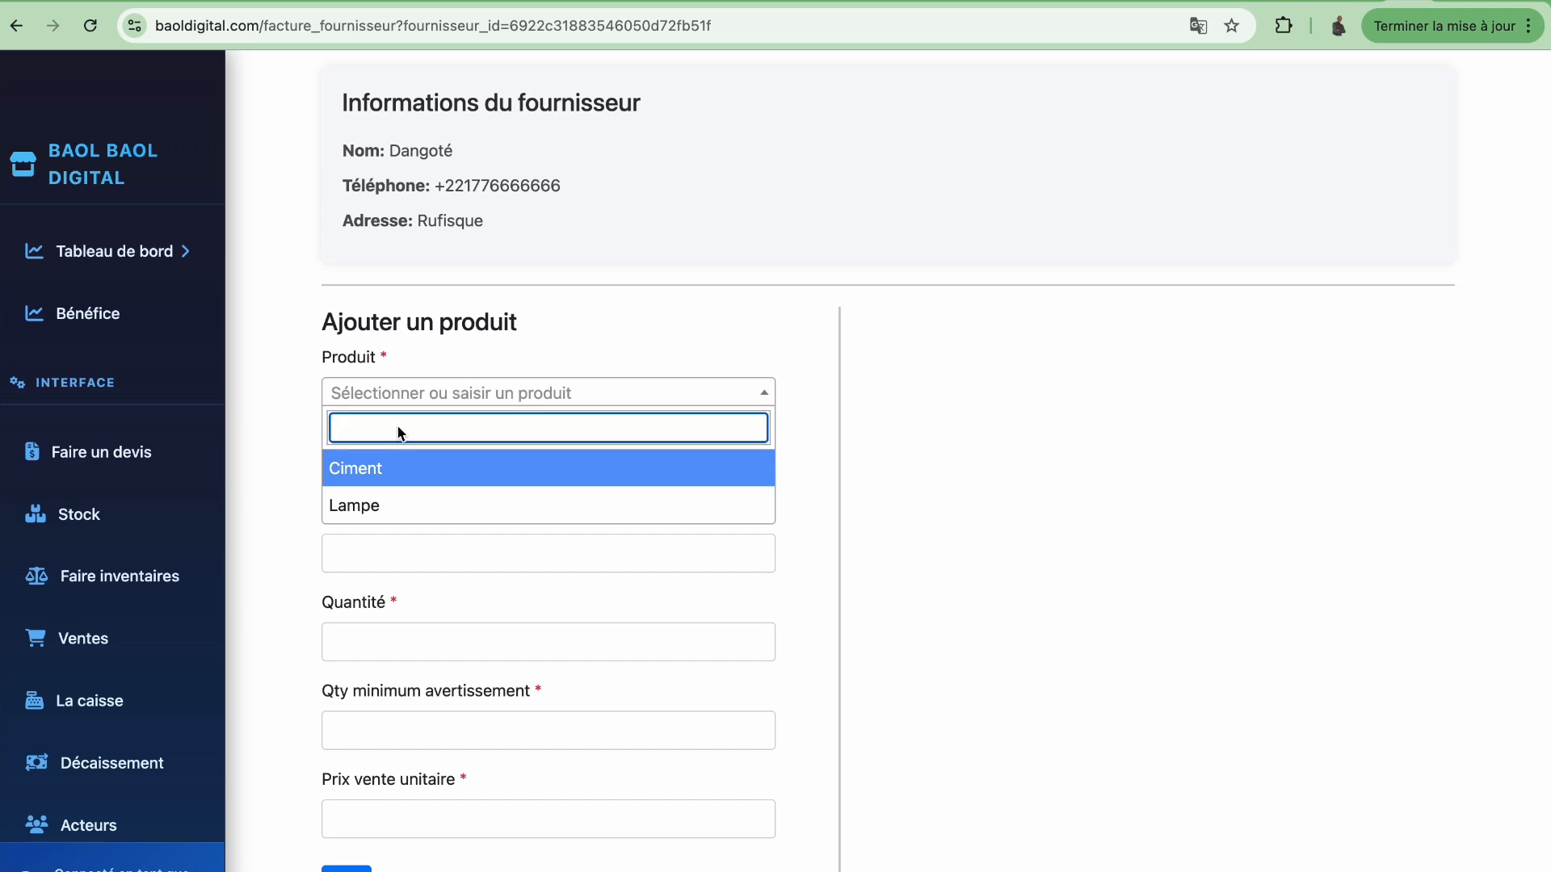
pyautogui.write('produit3')
# Select Ciment as the invoice product instead of produit3
pyautogui.click(358, 469)
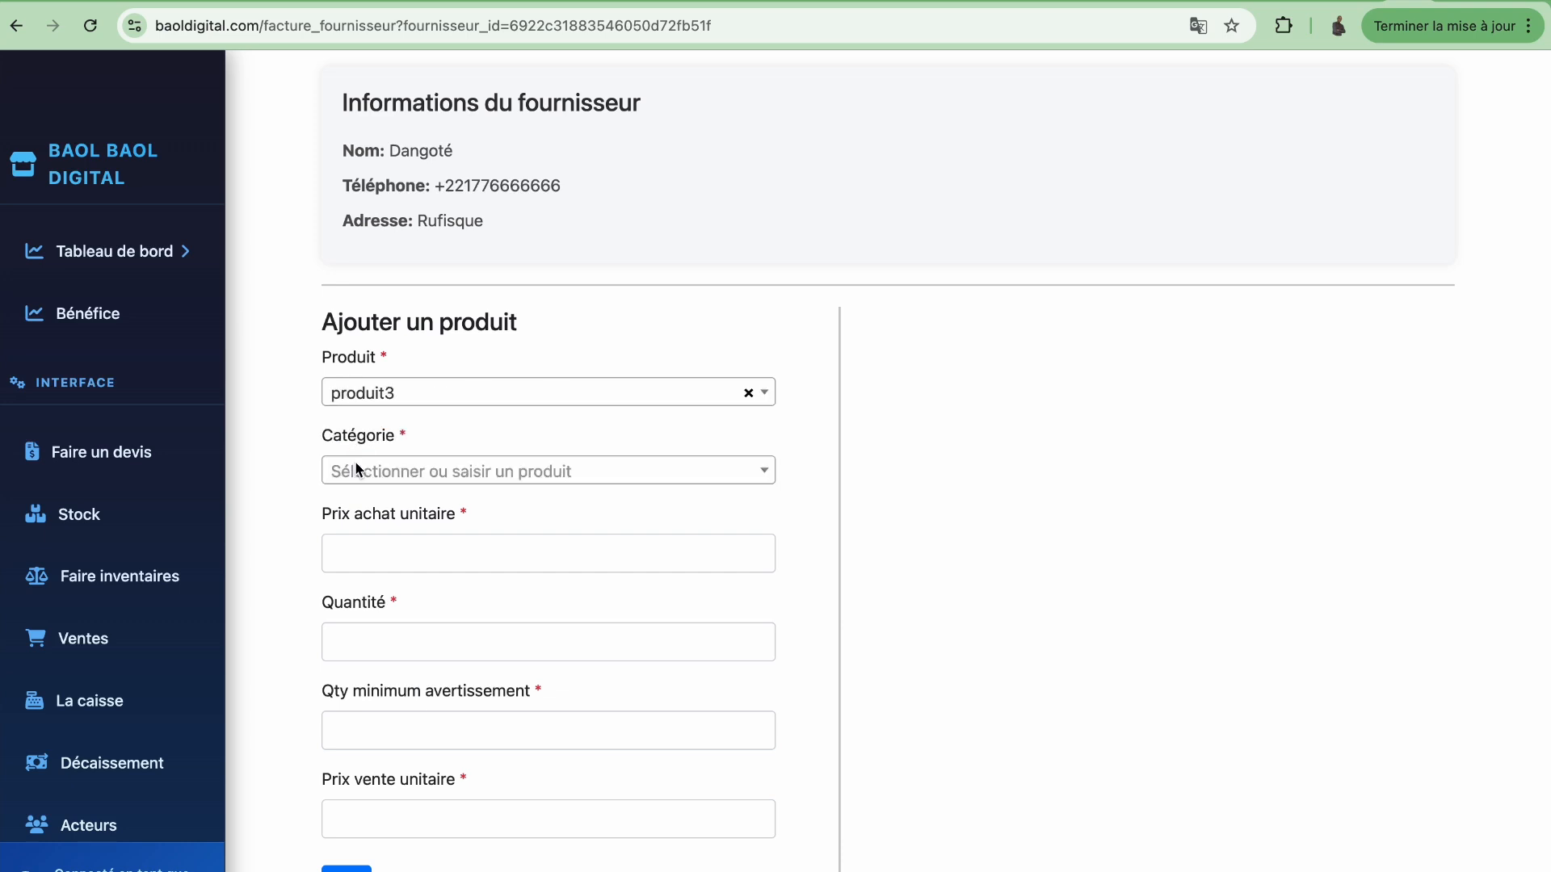
pyautogui.click(747, 392)
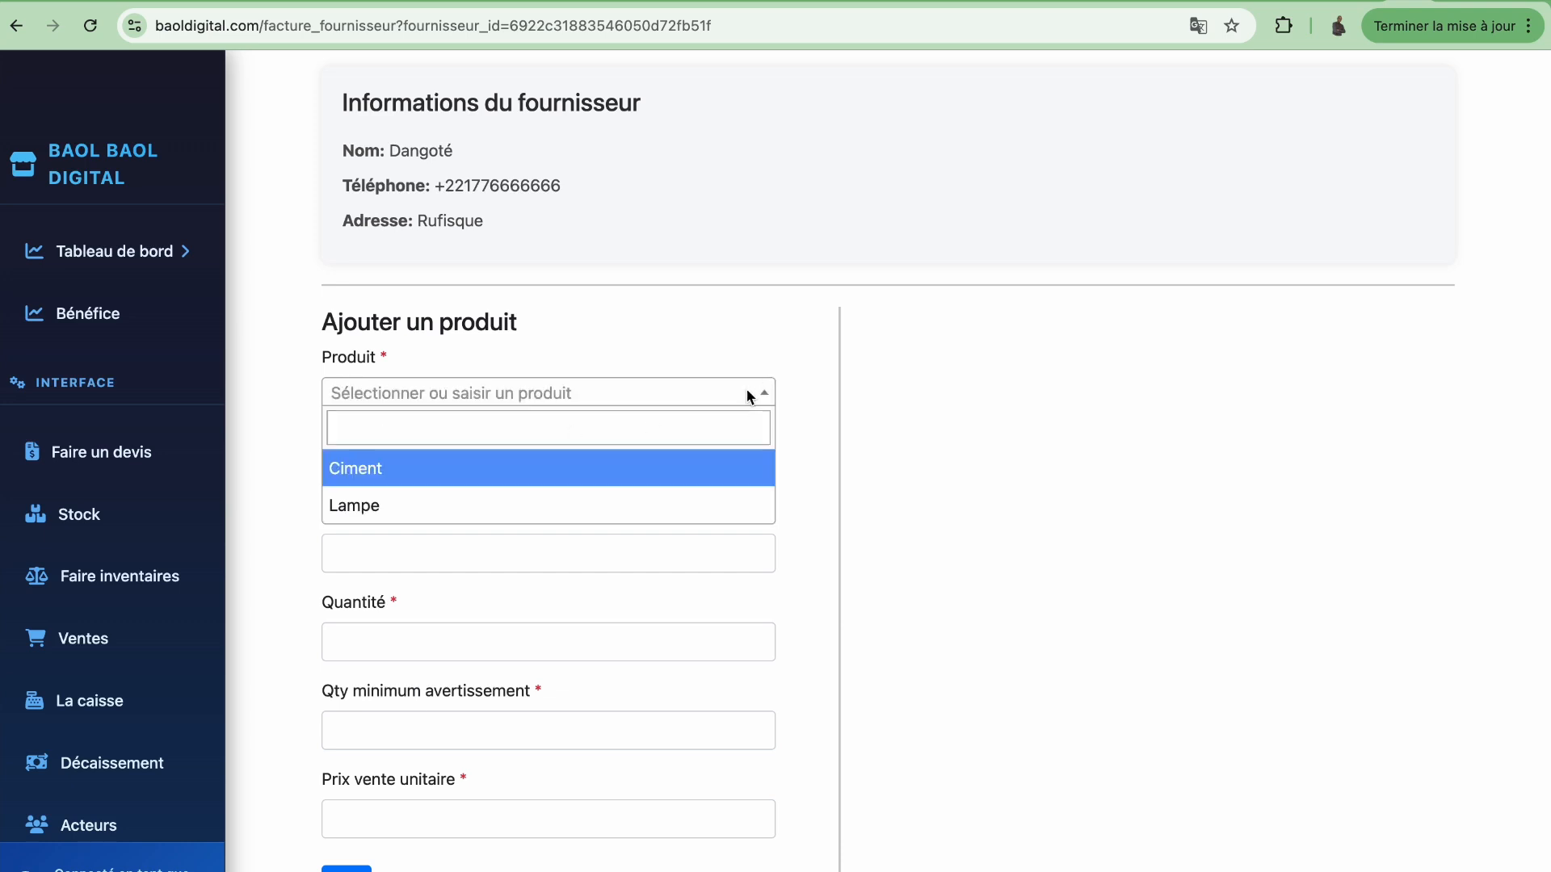
pyautogui.click(352, 473)
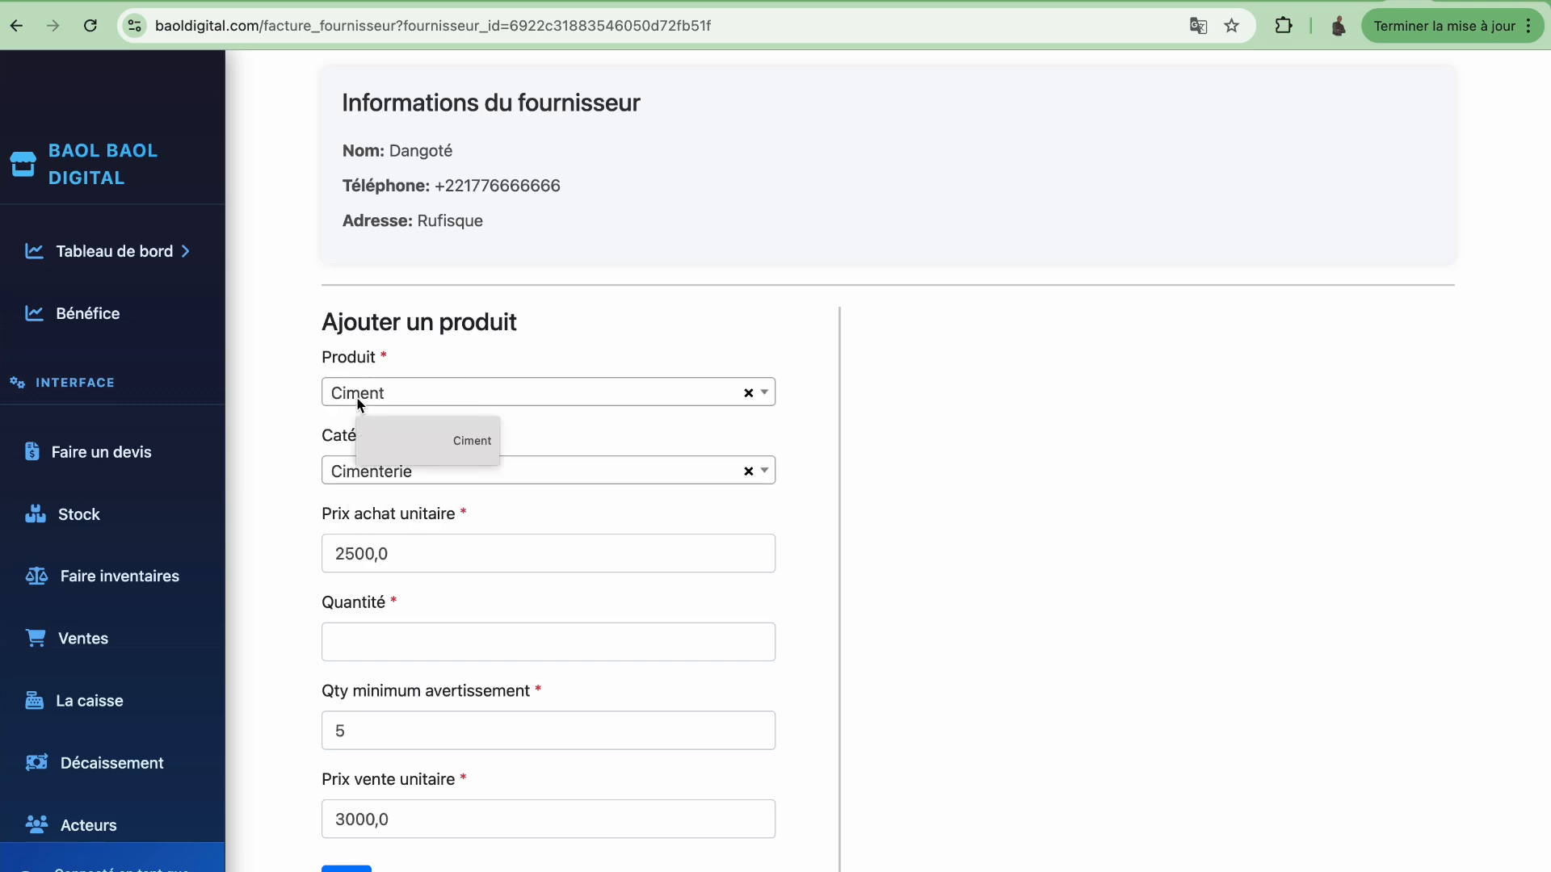
pyautogui.scroll(-2, 512, 644)
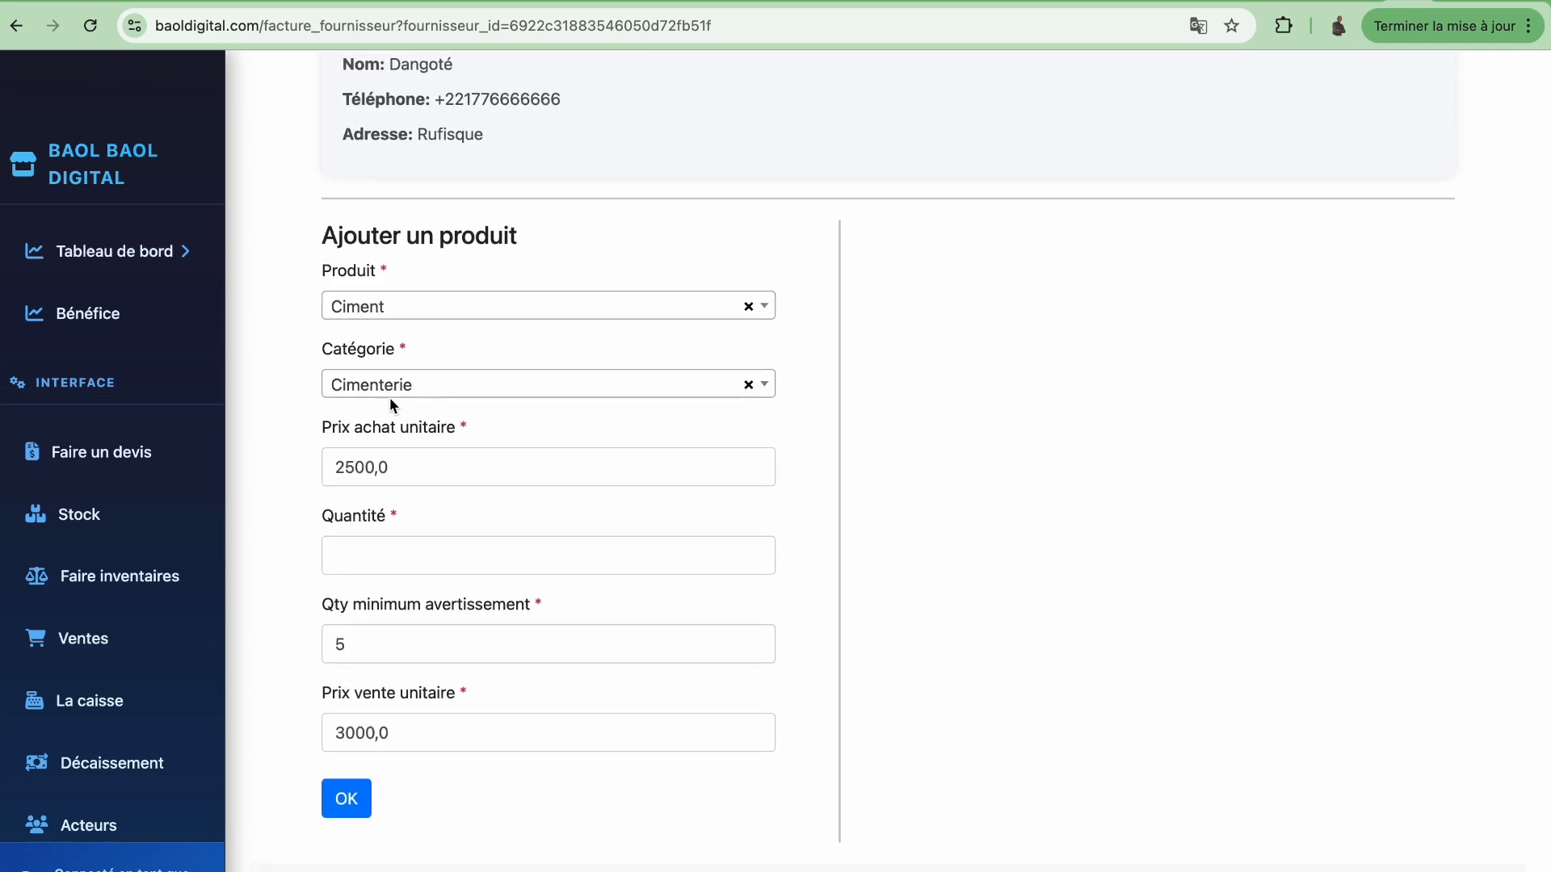
# Set purchase price 2600, quantity 100, minimum alert 10 and selling price 3200
pyautogui.click(410, 467)
pyautogui.press('BackSpace')
pyautogui.press('BackSpace')
pyautogui.press('BackSpace')
pyautogui.press('BackSpace')
pyautogui.press('BackSpace')
pyautogui.write('600')
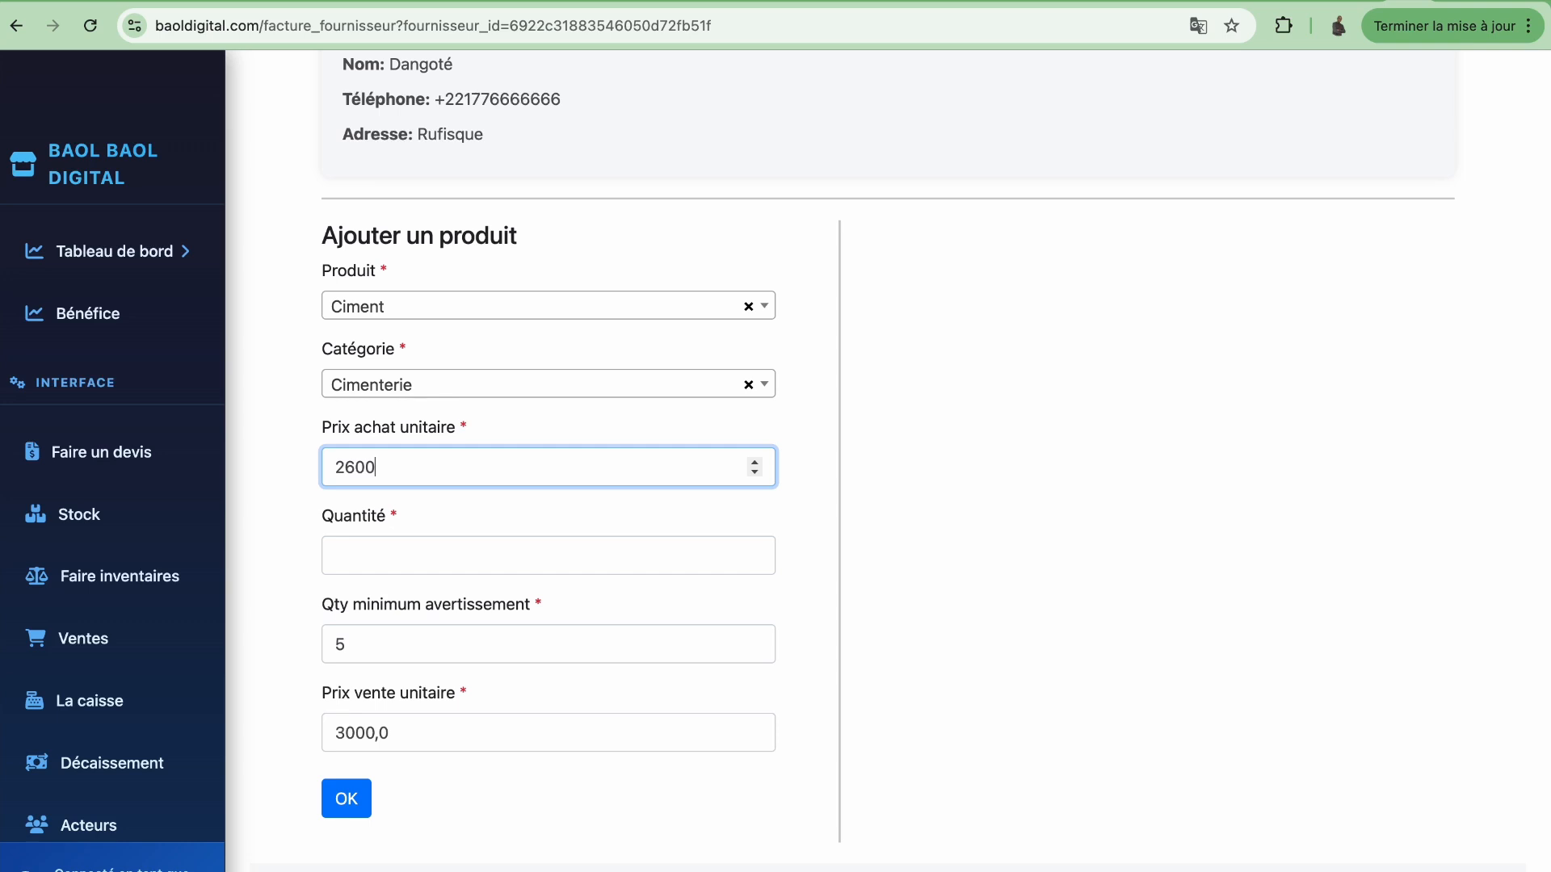
pyautogui.click(423, 555)
pyautogui.write('100')
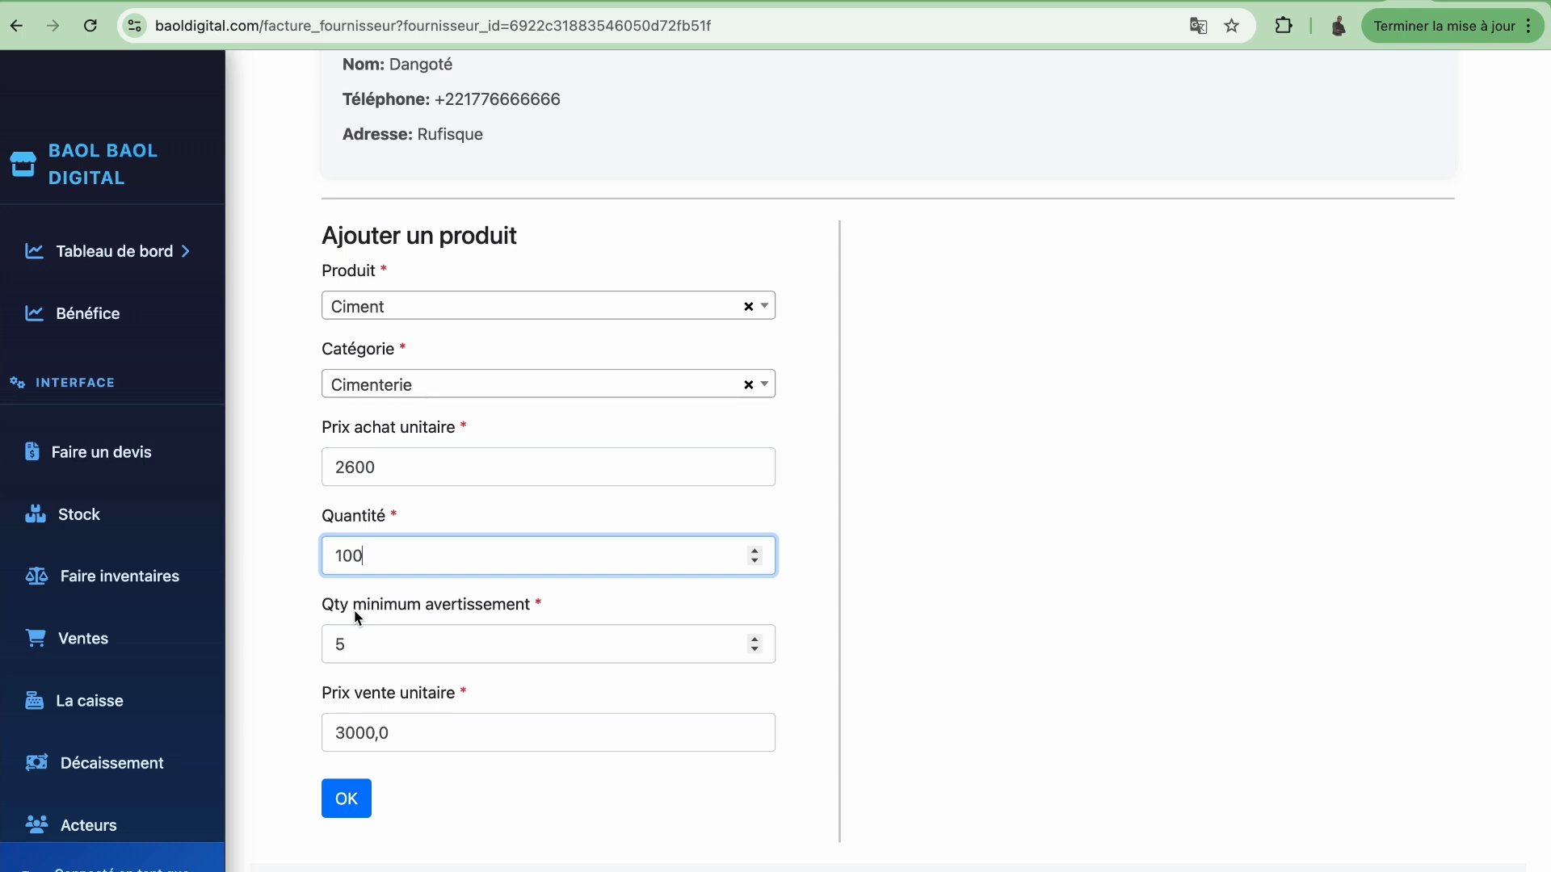
pyautogui.click(357, 644)
pyautogui.press('BackSpace')
pyautogui.write('10')
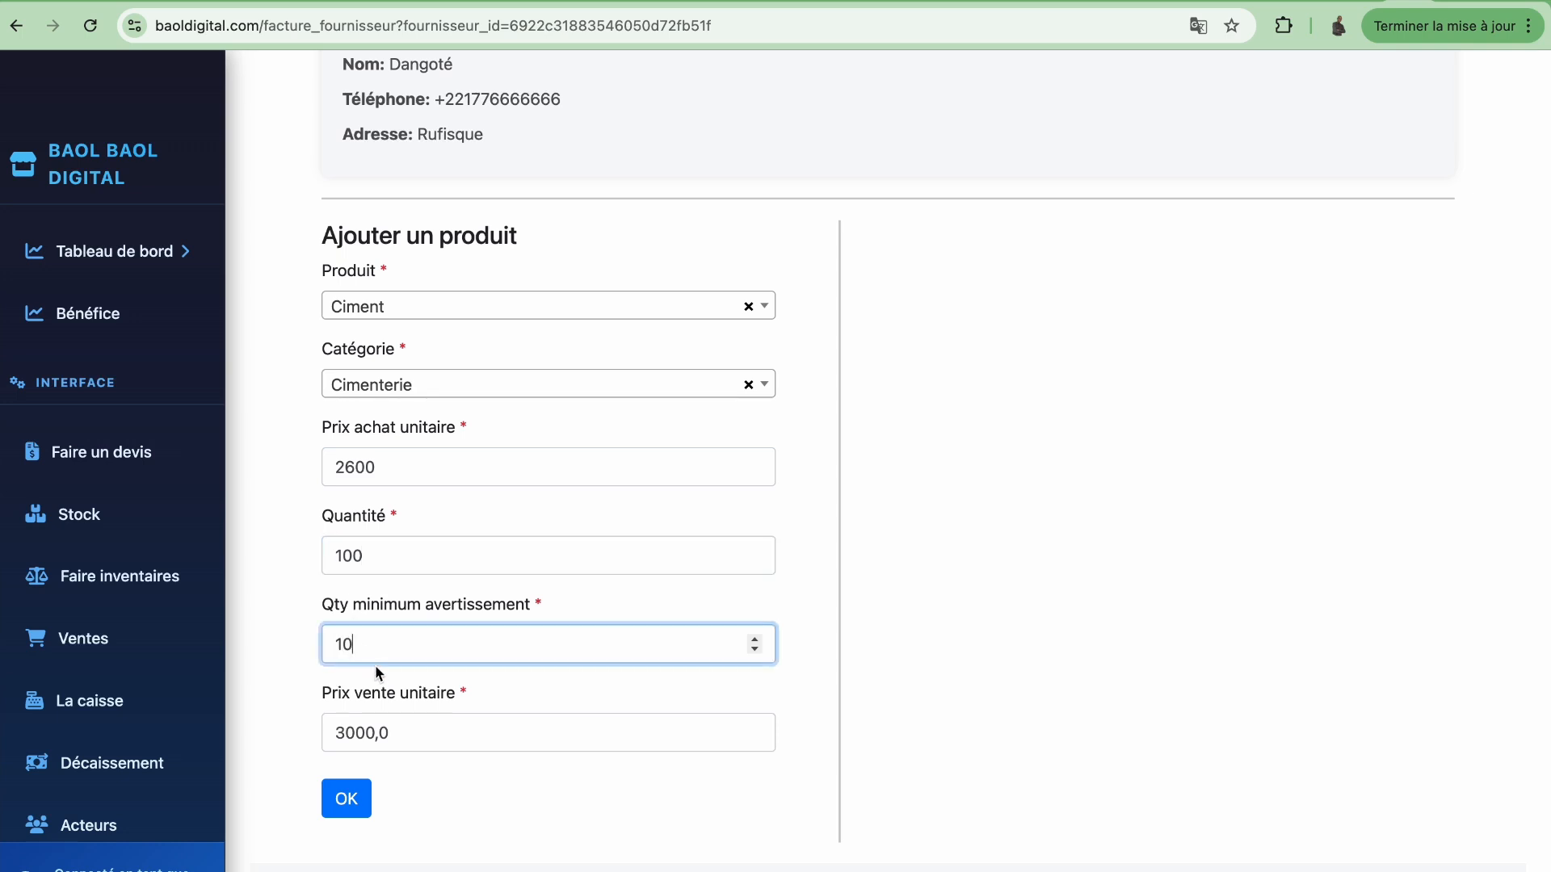
pyautogui.click(394, 738)
pyautogui.moveTo(394, 739); pyautogui.dragTo(338, 735)
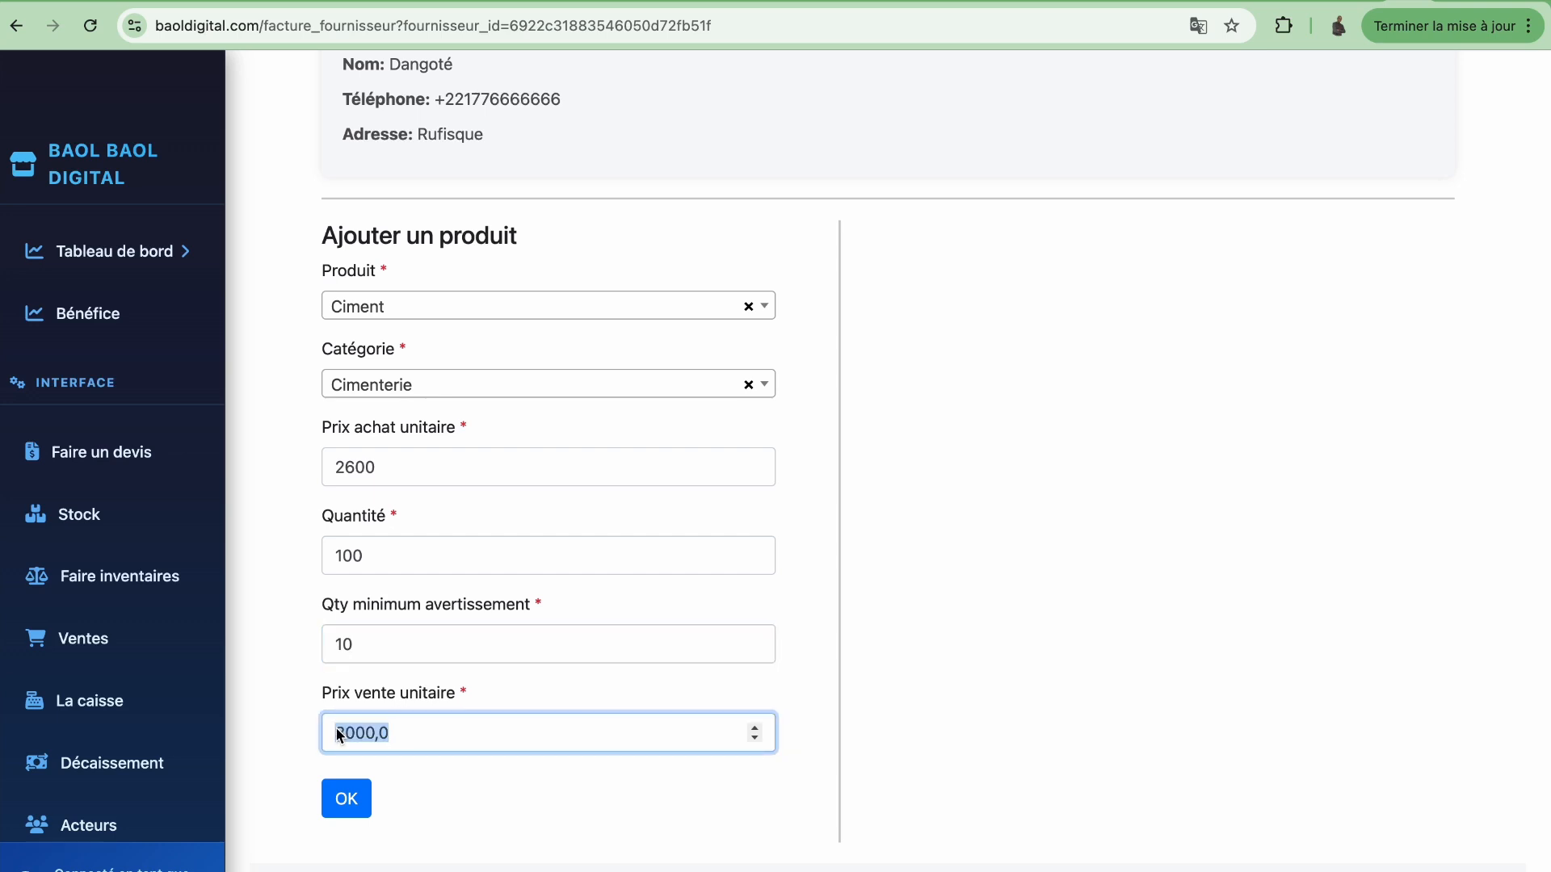
pyautogui.write('3200')
# Add the Ciment line to the selected products, giving a 260000.00 total
pyautogui.click(353, 806)
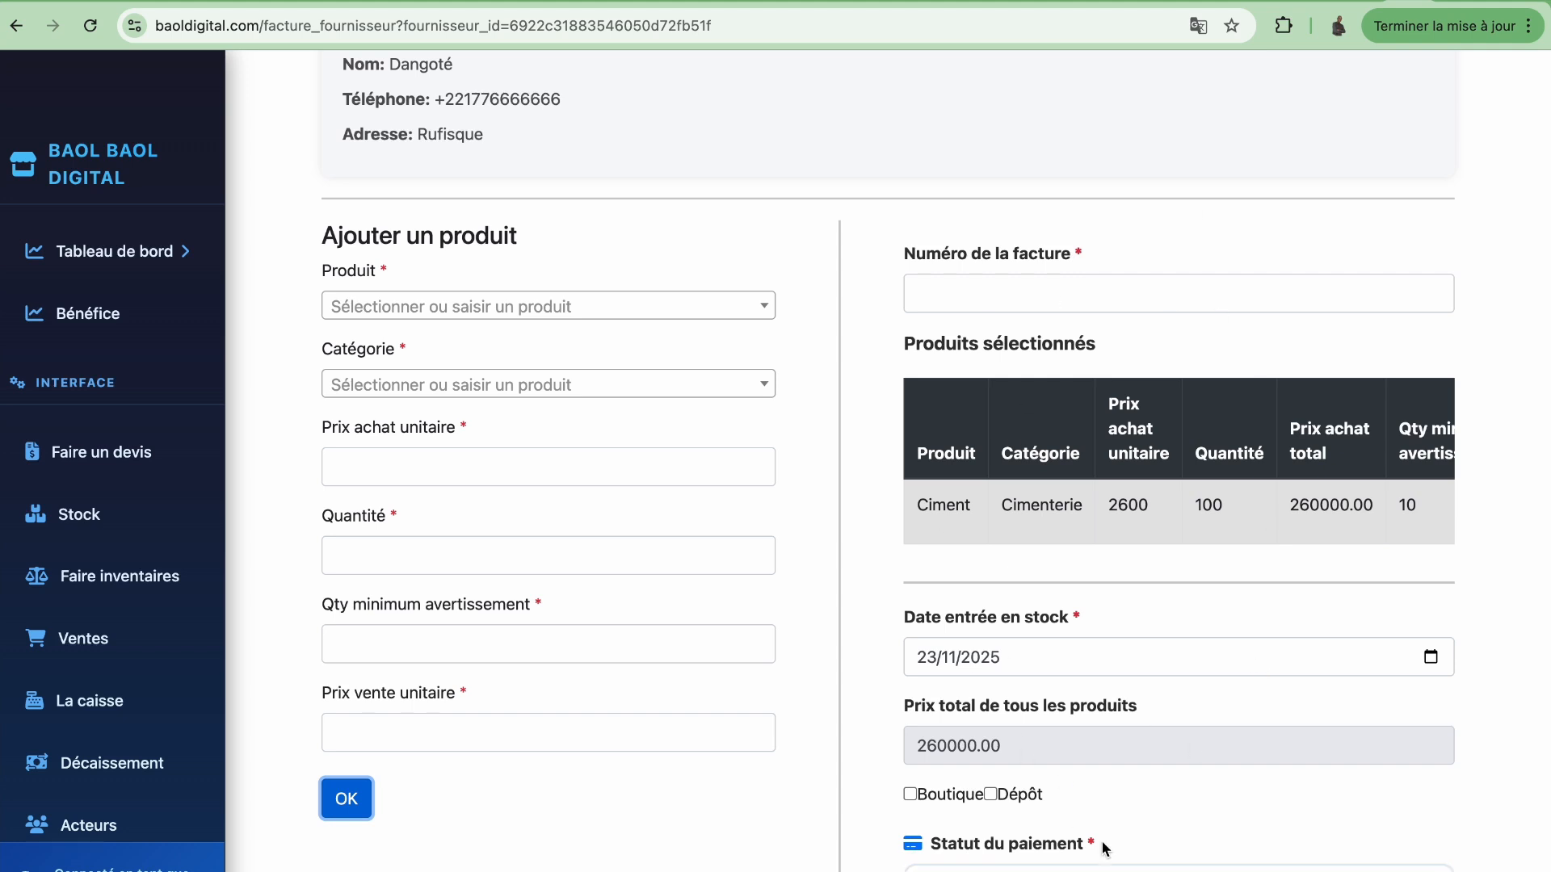
pyautogui.scroll(-2, 1155, 690)
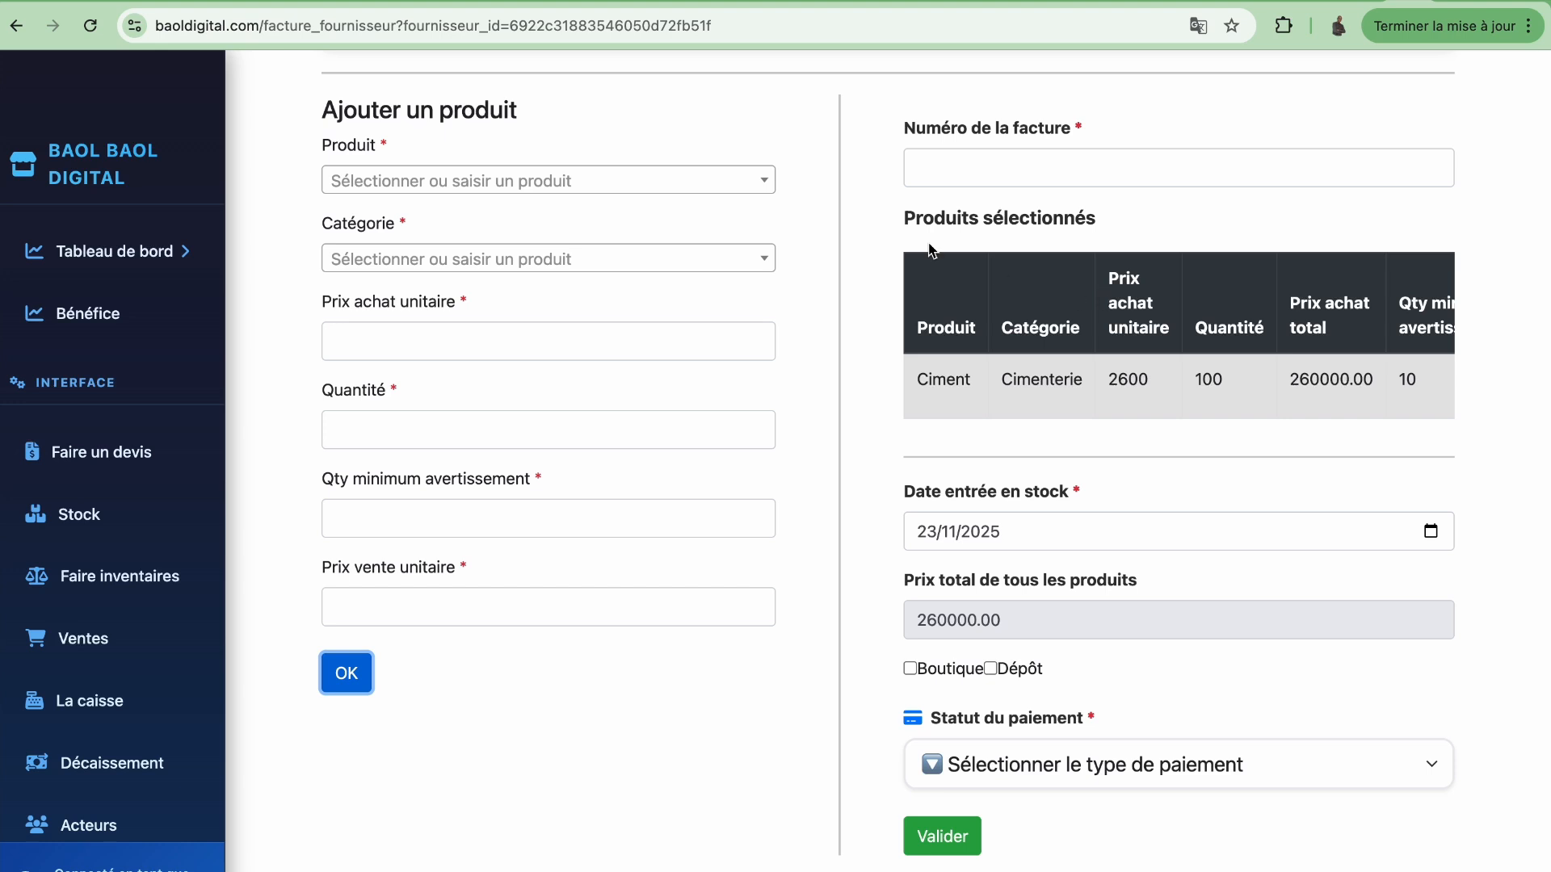
pyautogui.click(721, 190)
pyautogui.click(624, 219)
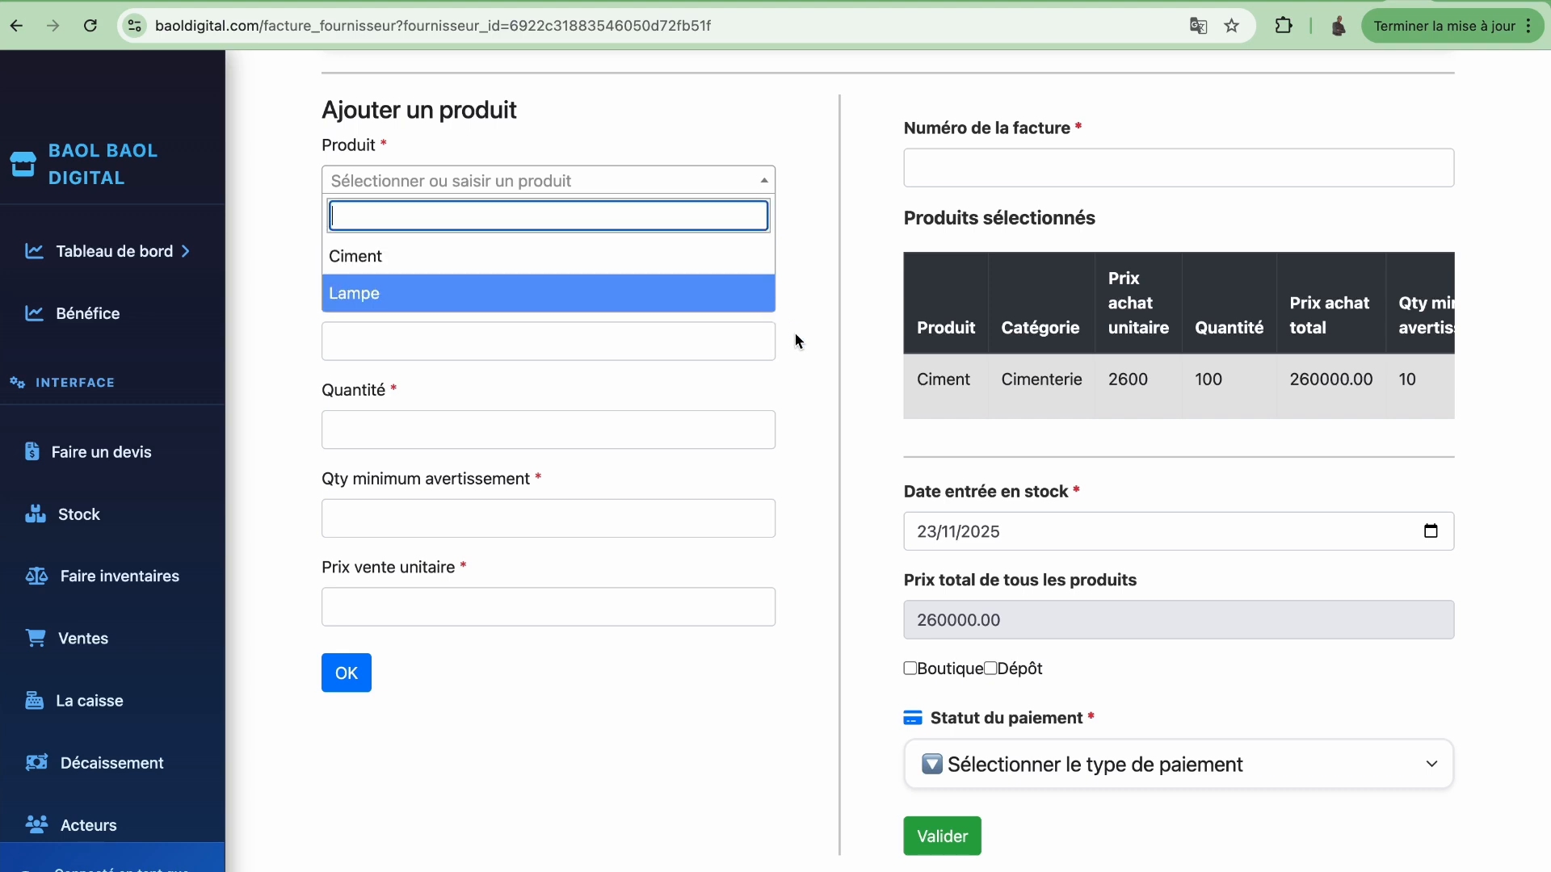
pyautogui.click(592, 695)
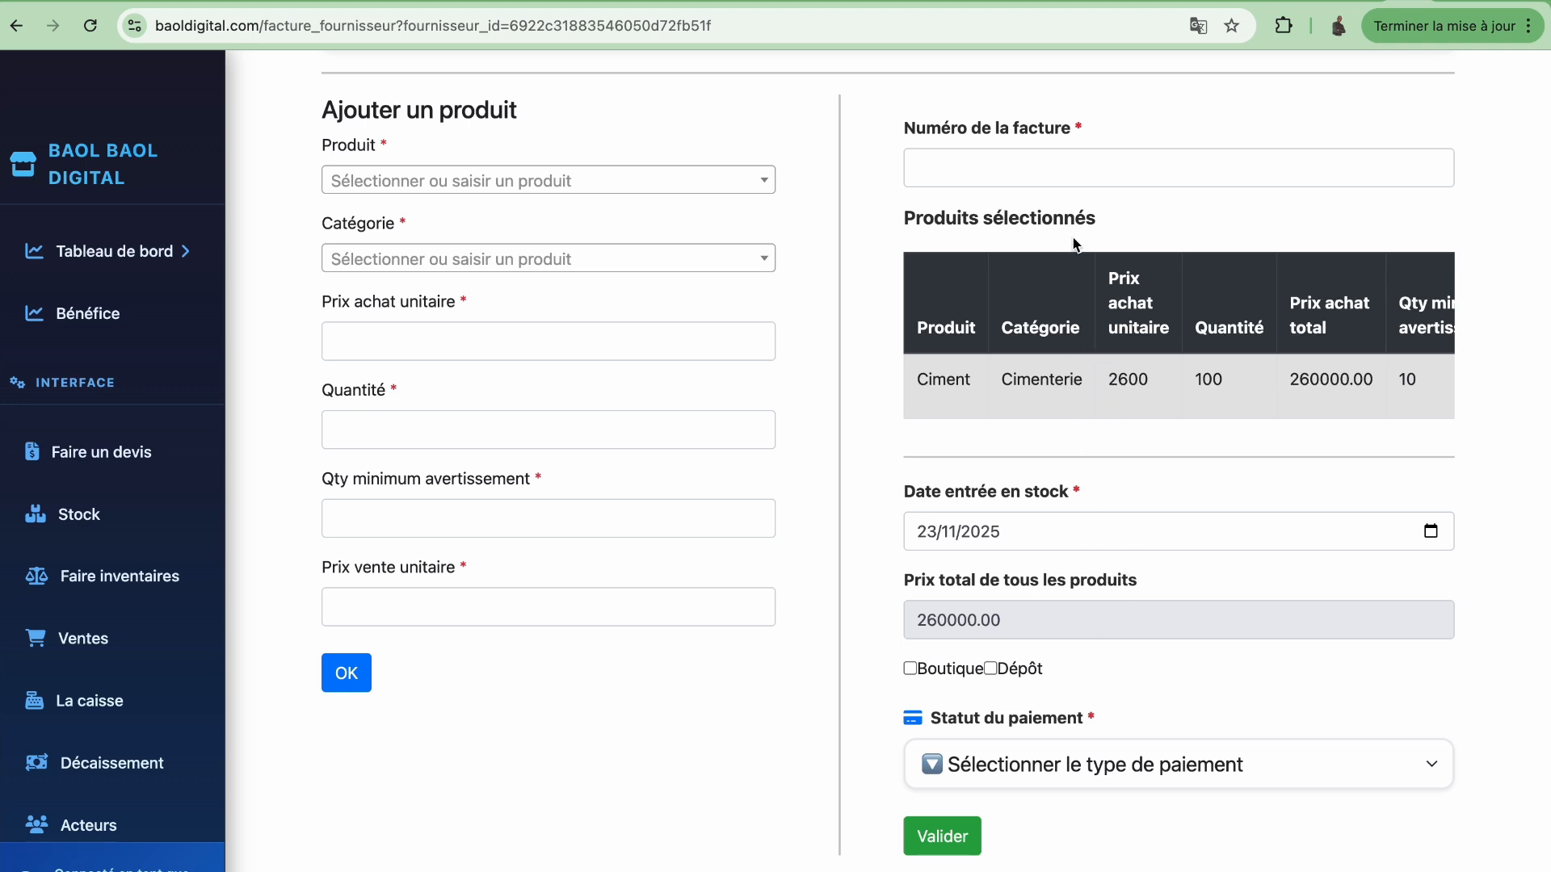
# Enter invoice number grte123 and leave the stock entry date at 23/11/2025
pyautogui.scroll(2, 1077, 282)
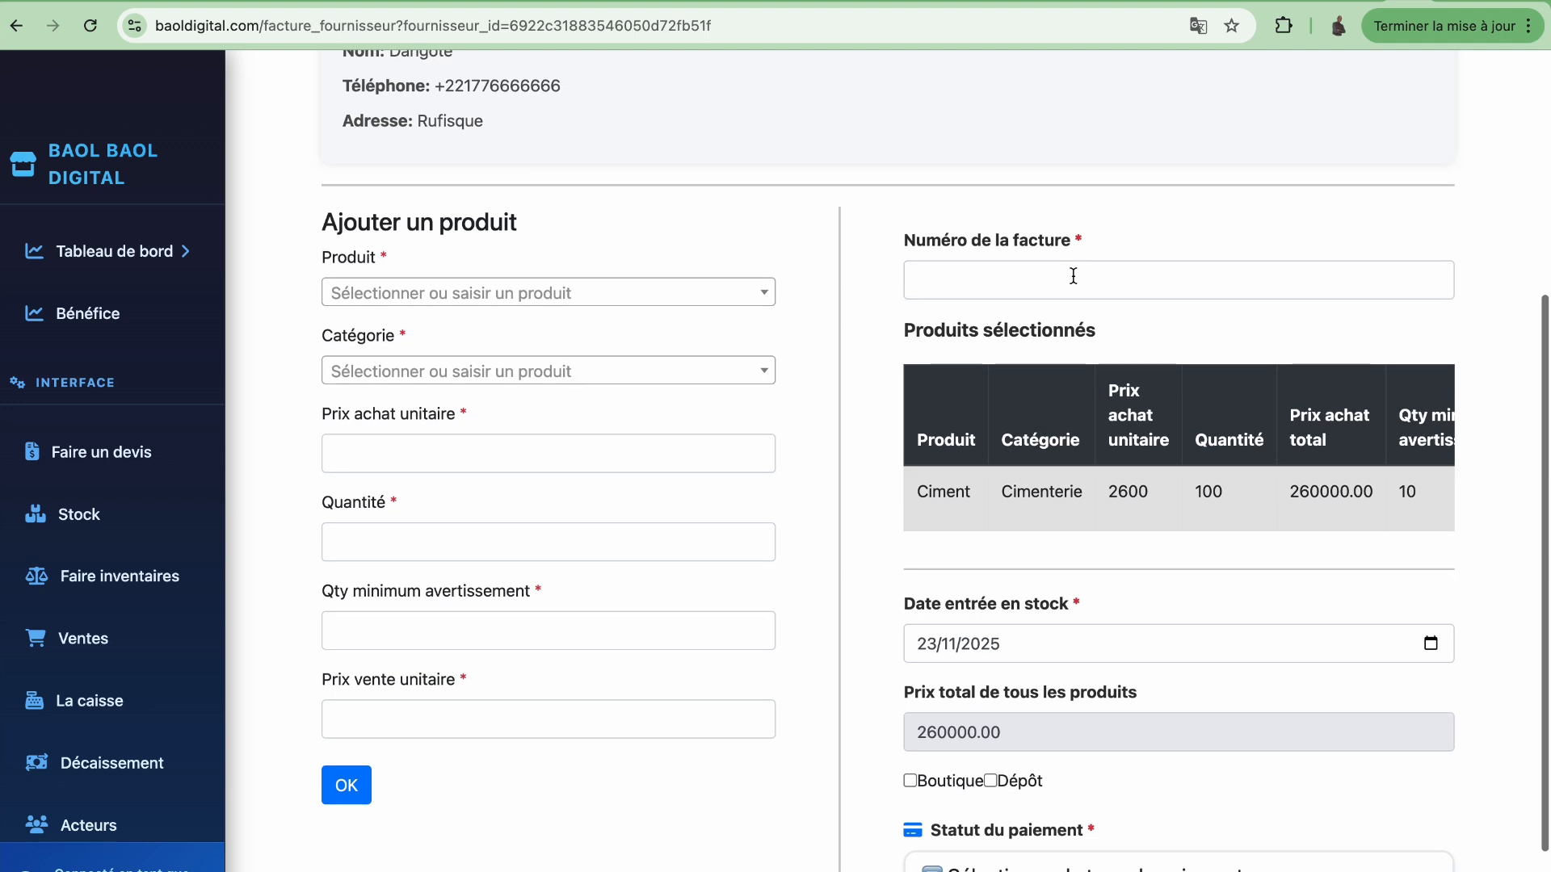
pyautogui.click(1072, 276)
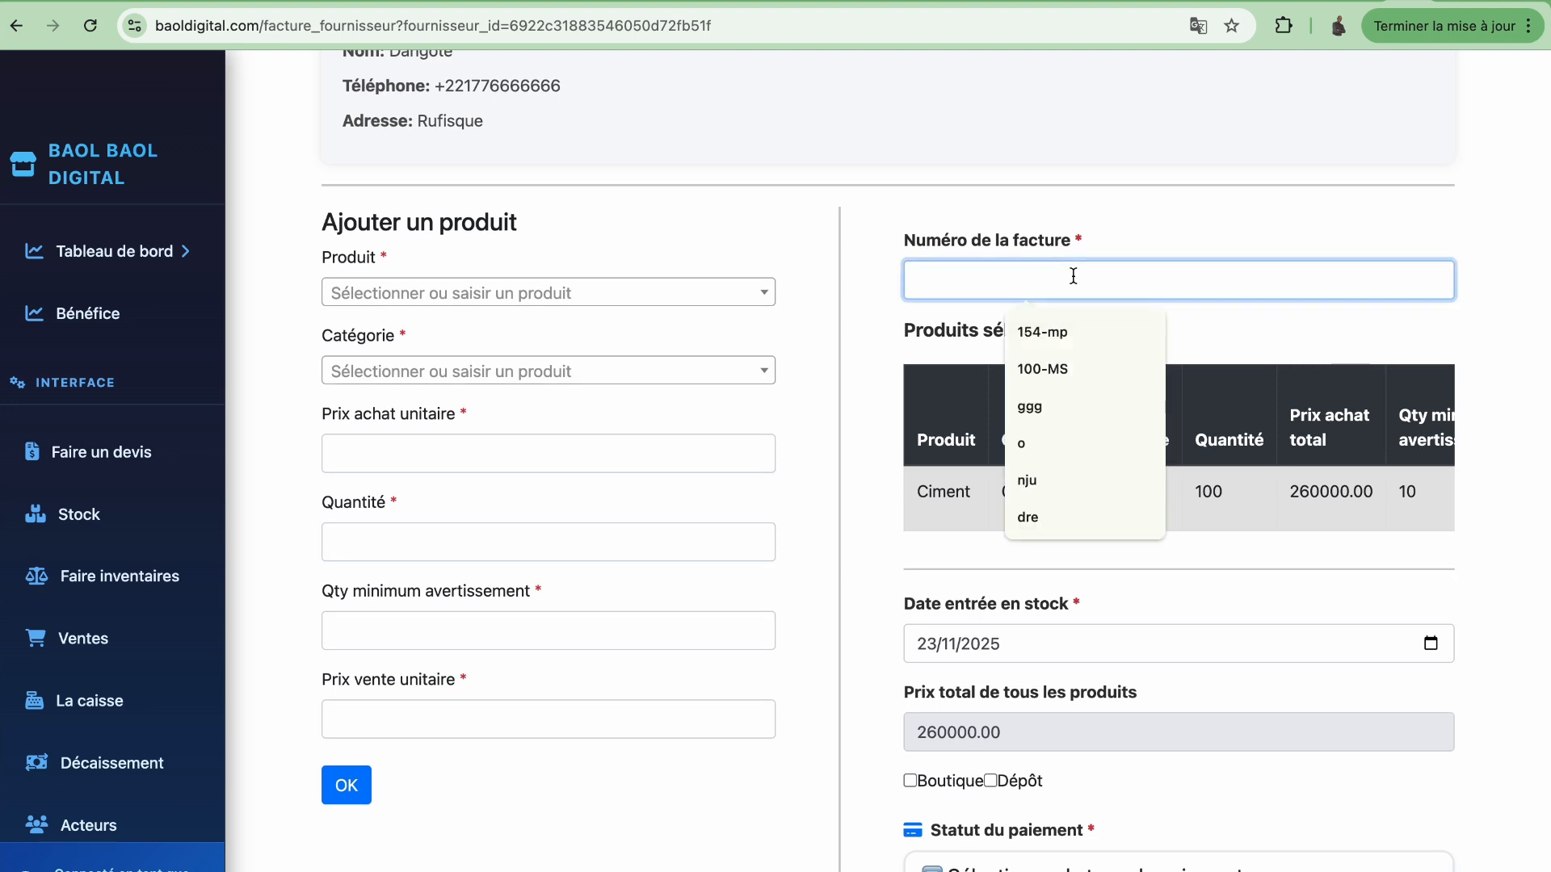
pyautogui.write('grte123')
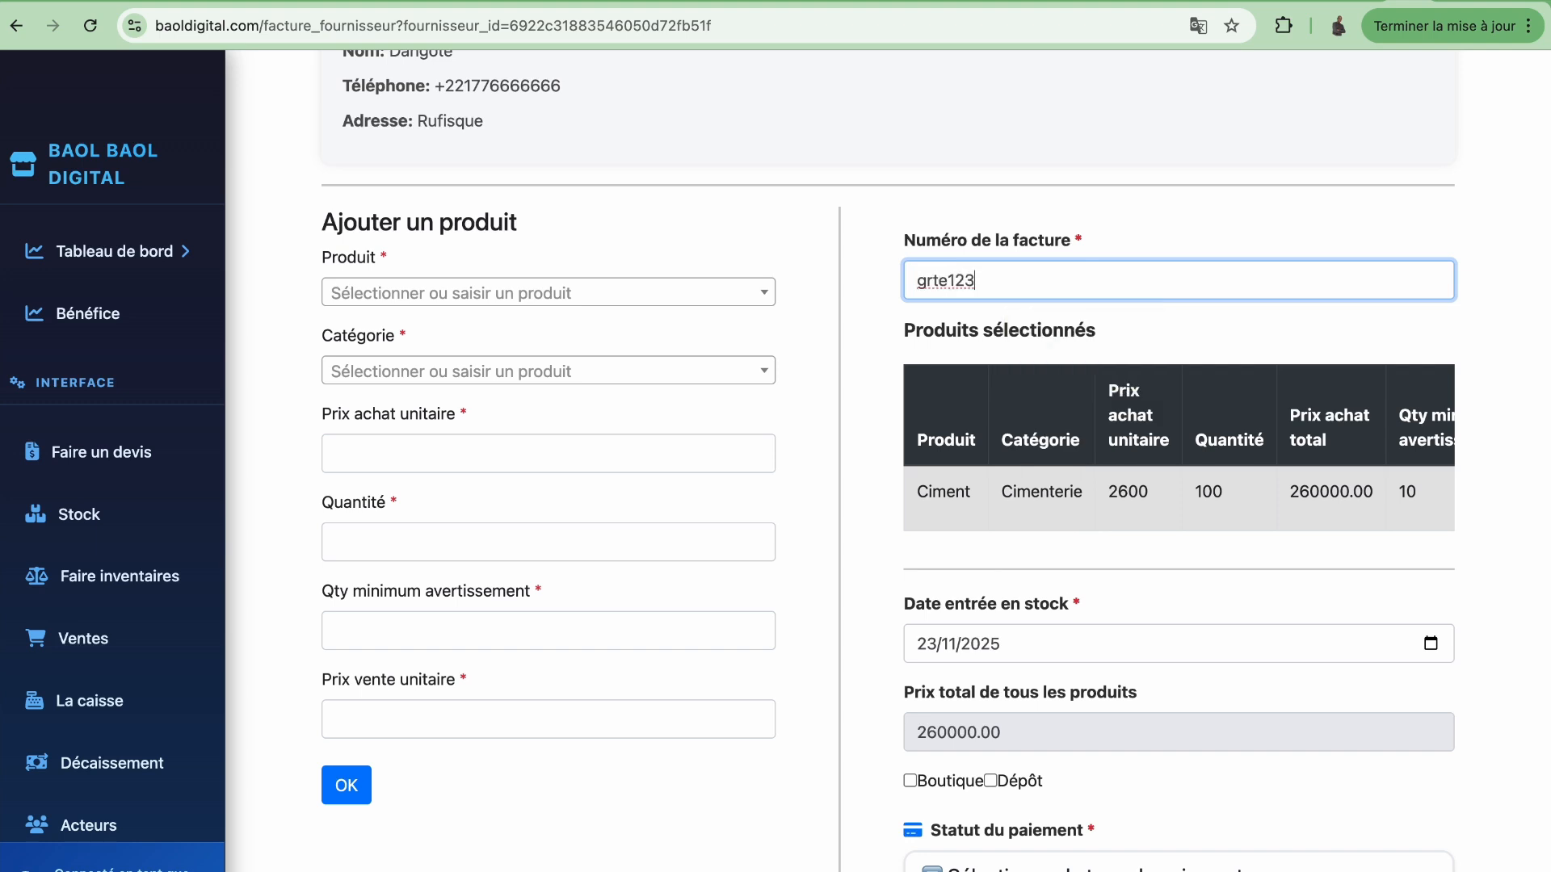
pyautogui.scroll(-3, 1103, 567)
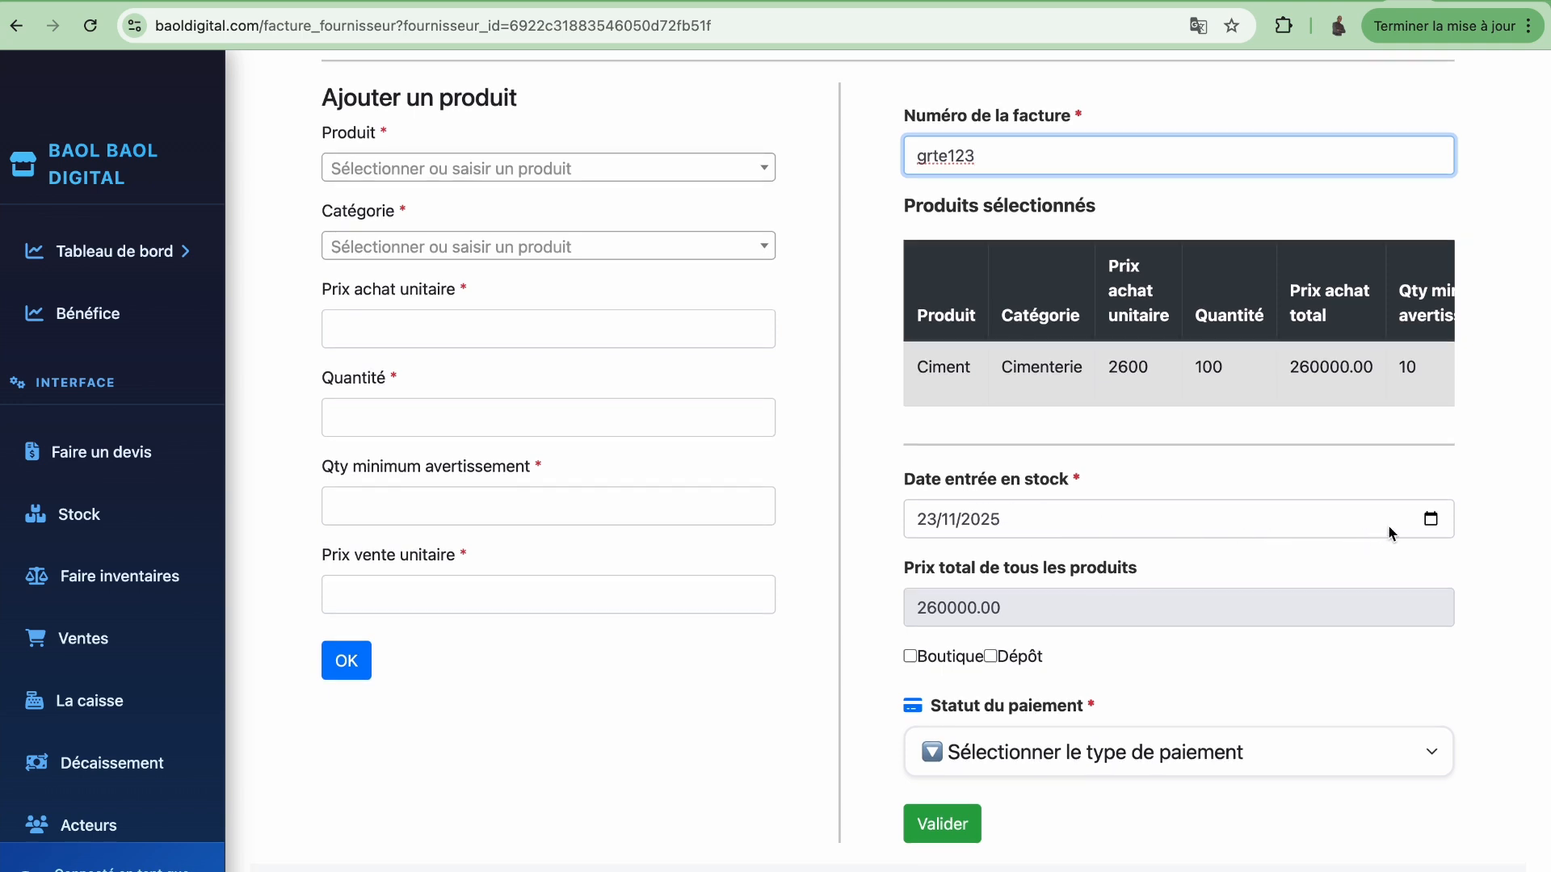
pyautogui.click(1432, 521)
pyautogui.click(1233, 569)
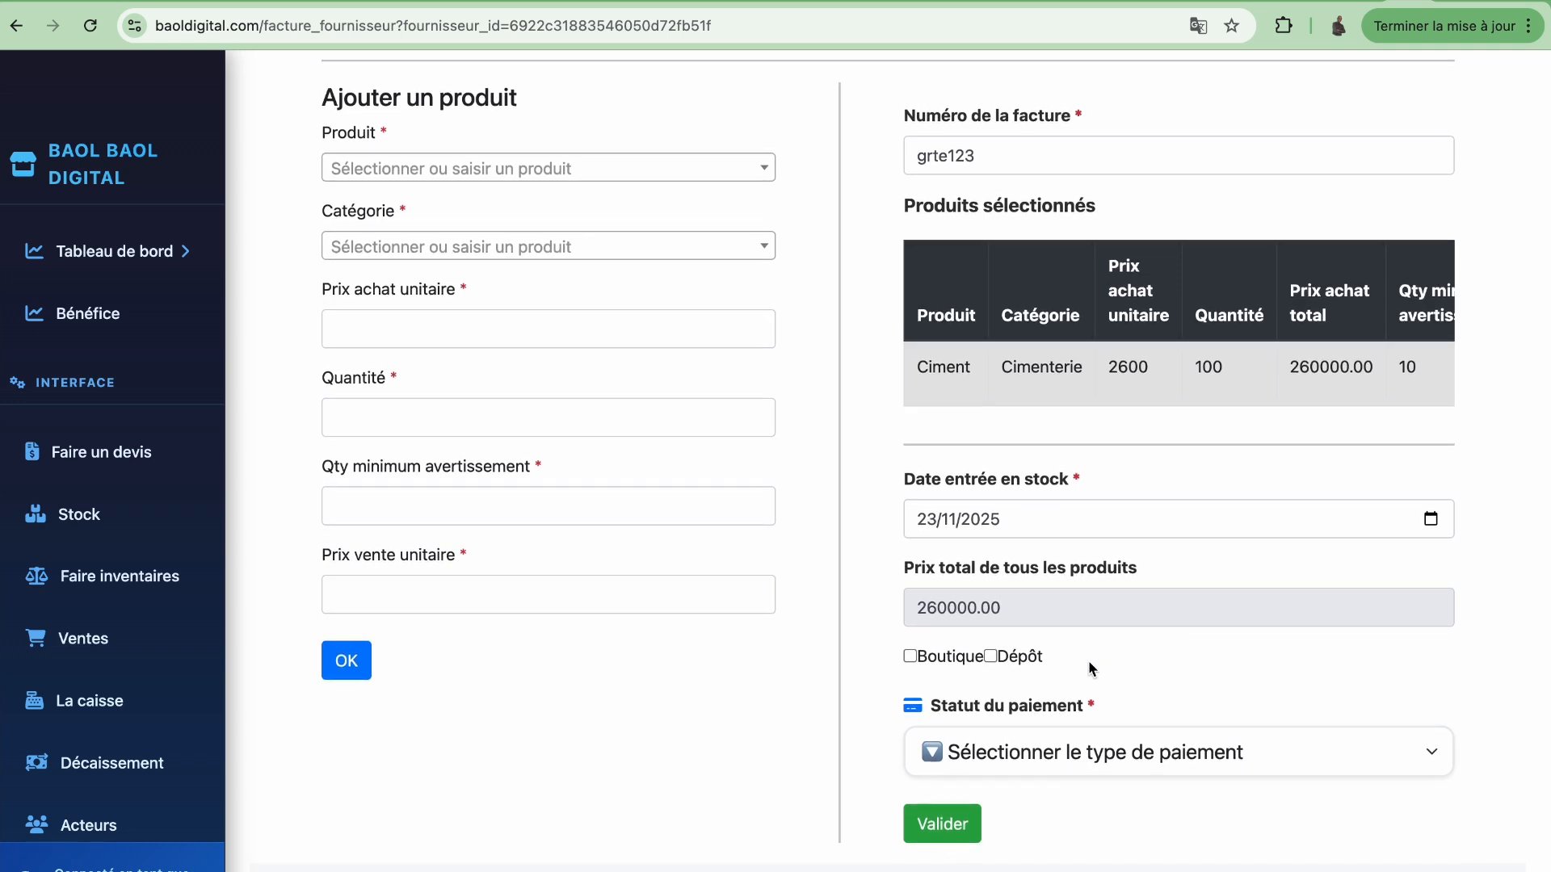
# Choose Boutique as the stock destination and pick Sen quincaillerie boutique
pyautogui.click(990, 657)
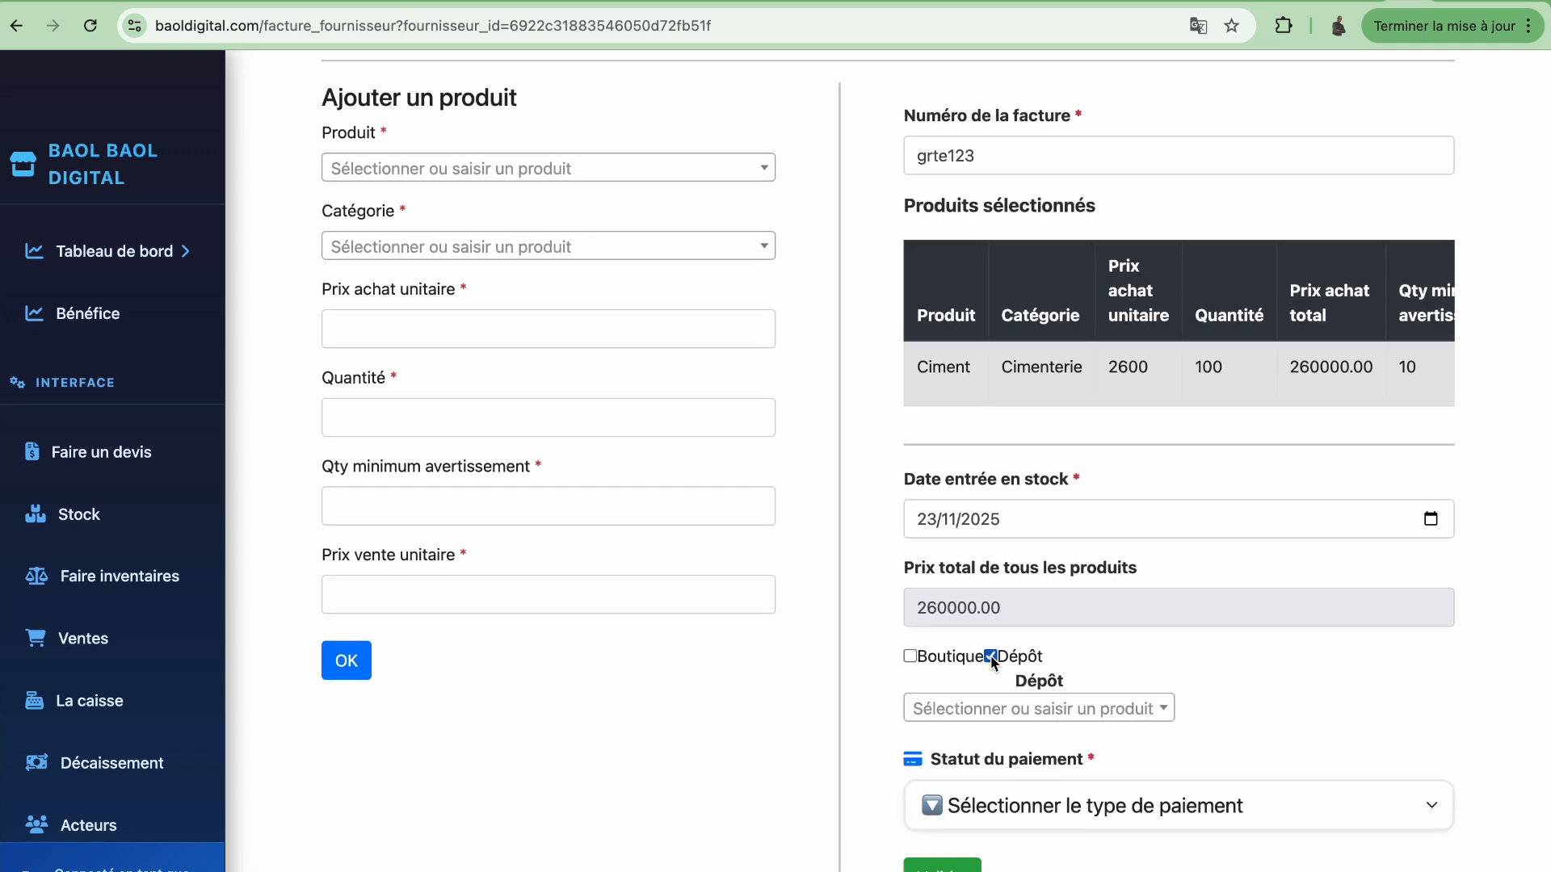
pyautogui.click(910, 657)
pyautogui.click(991, 657)
pyautogui.click(1026, 710)
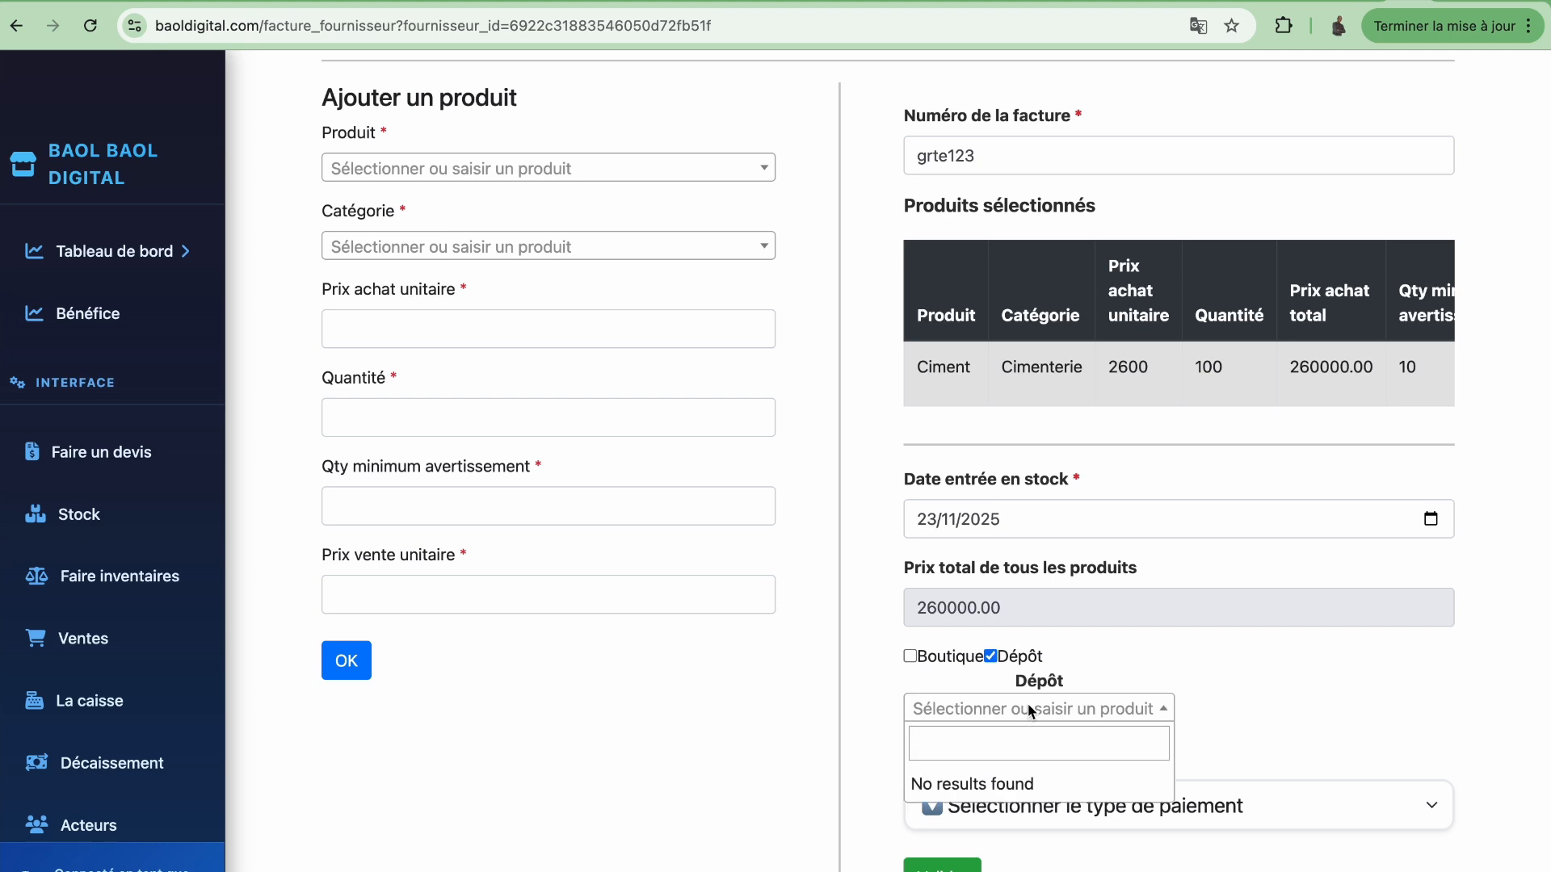
pyautogui.click(1121, 672)
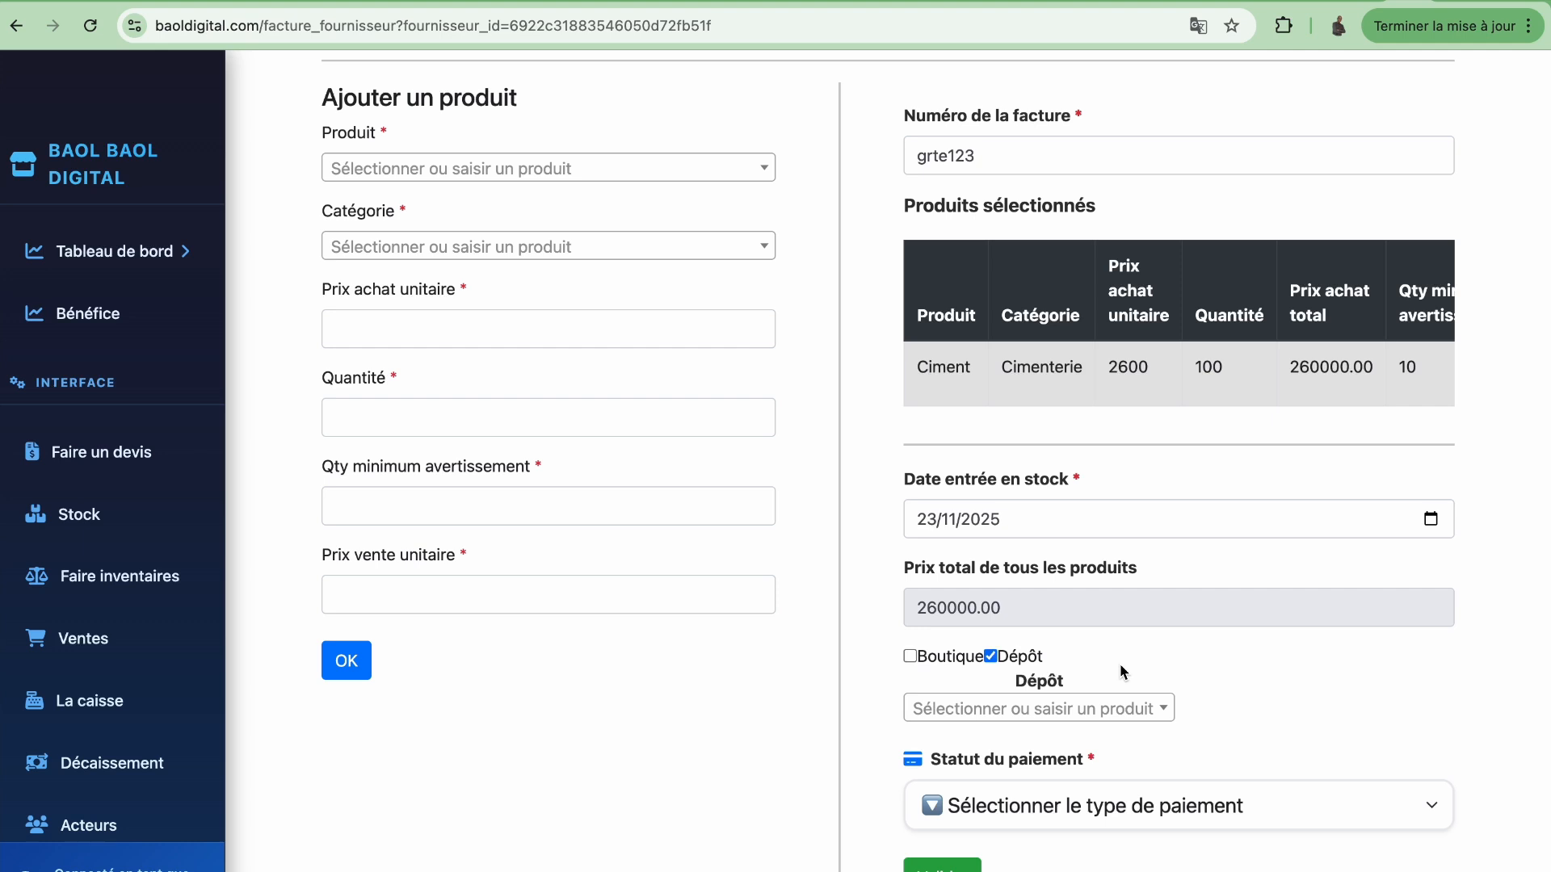
pyautogui.click(1100, 707)
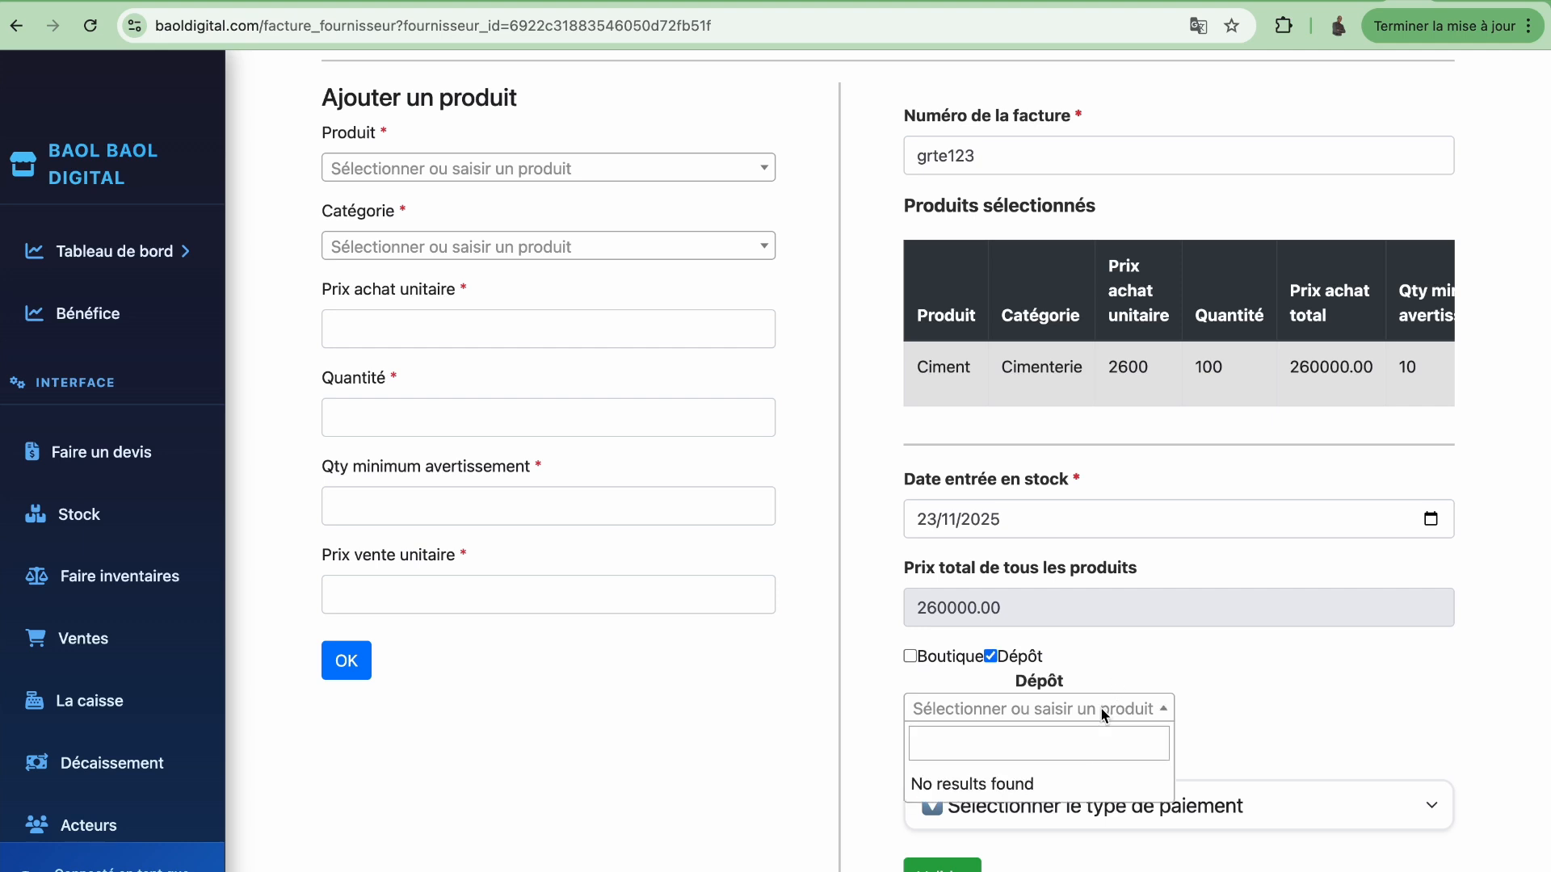
pyautogui.click(1099, 675)
pyautogui.click(910, 655)
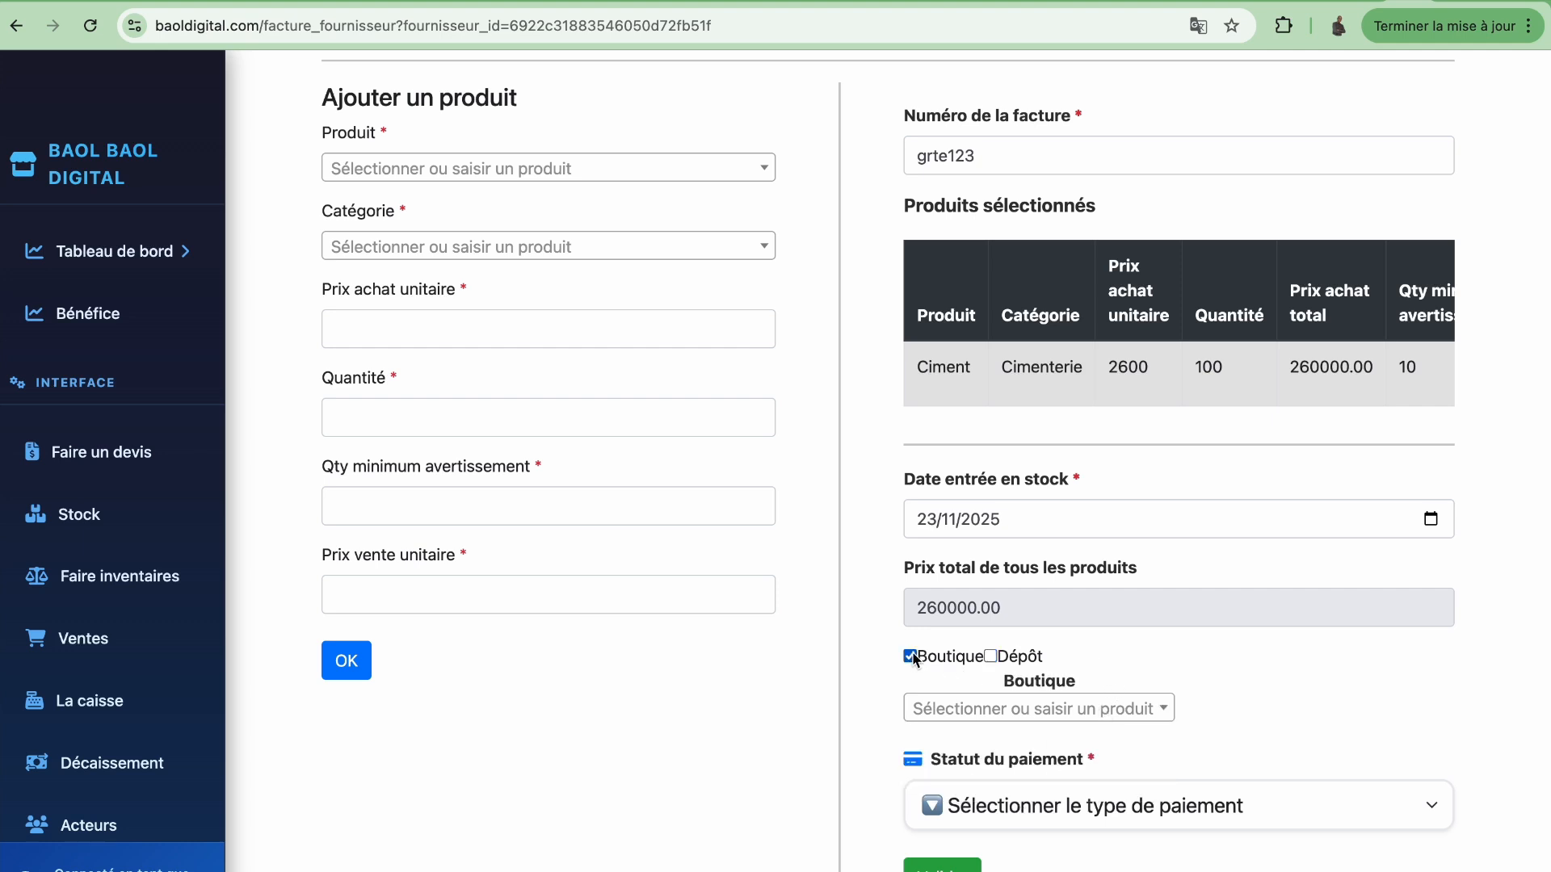
pyautogui.click(1050, 711)
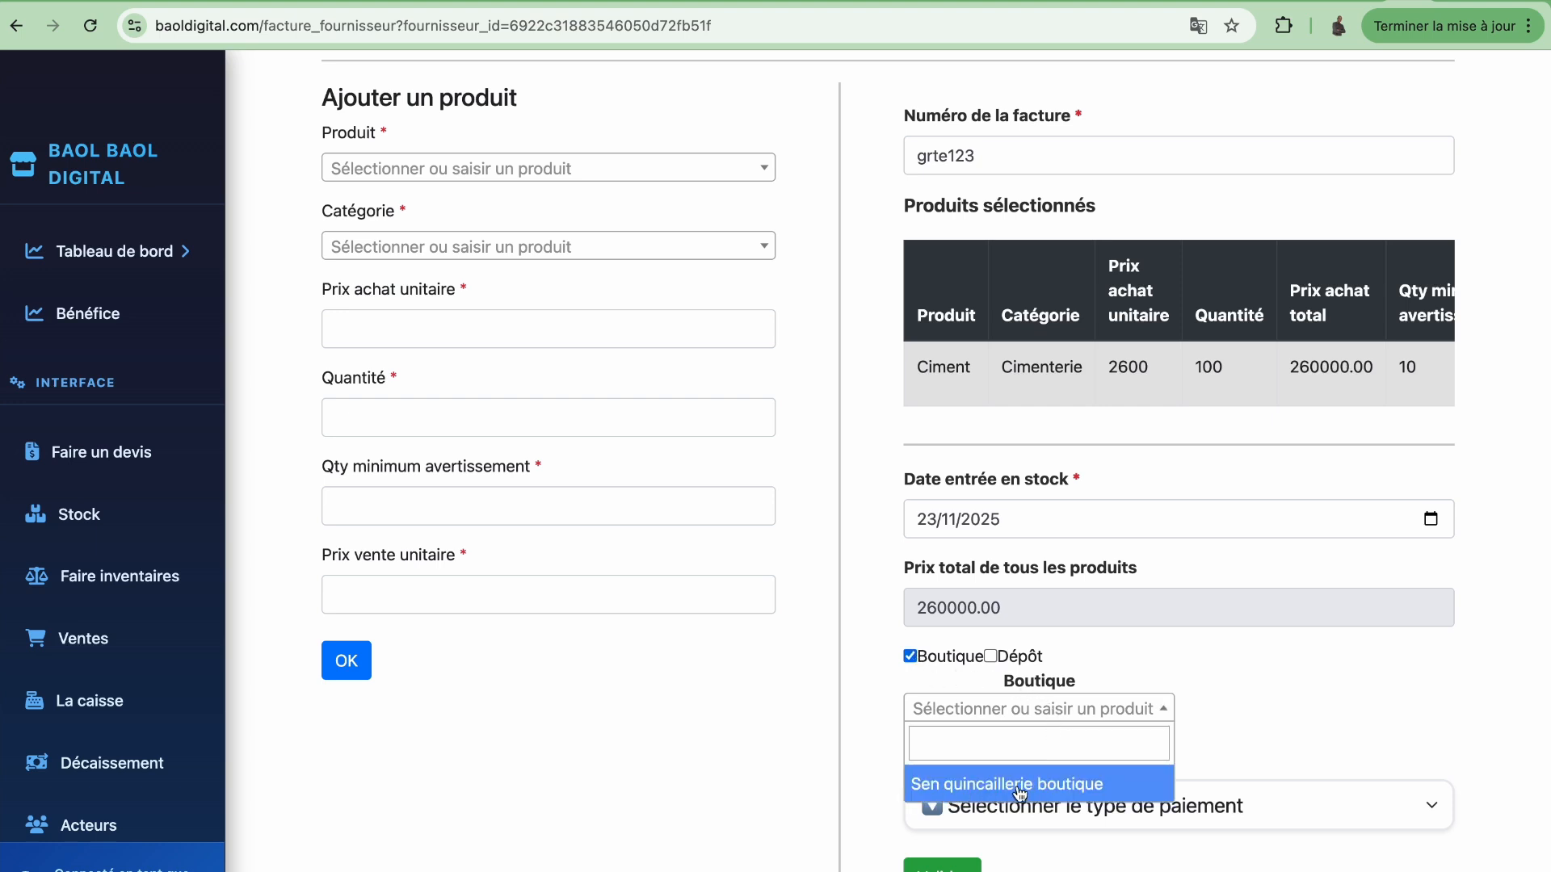
pyautogui.click(1048, 785)
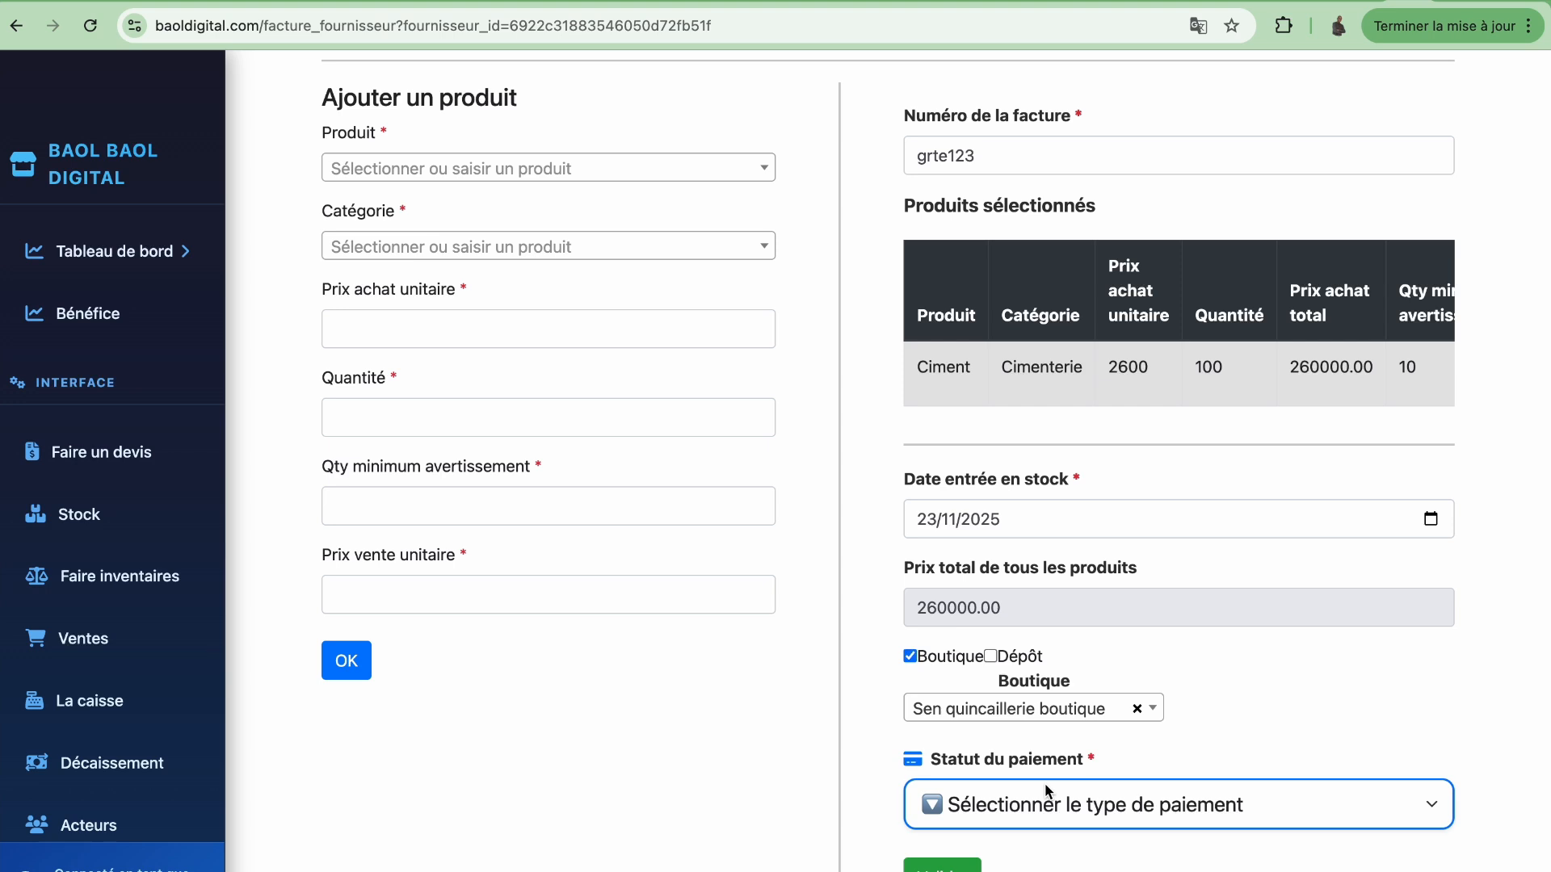
pyautogui.scroll(-1, 1319, 678)
# Set payment status to Payer dans la caisse with Espèce, and confirm the payment
pyautogui.click(1140, 759)
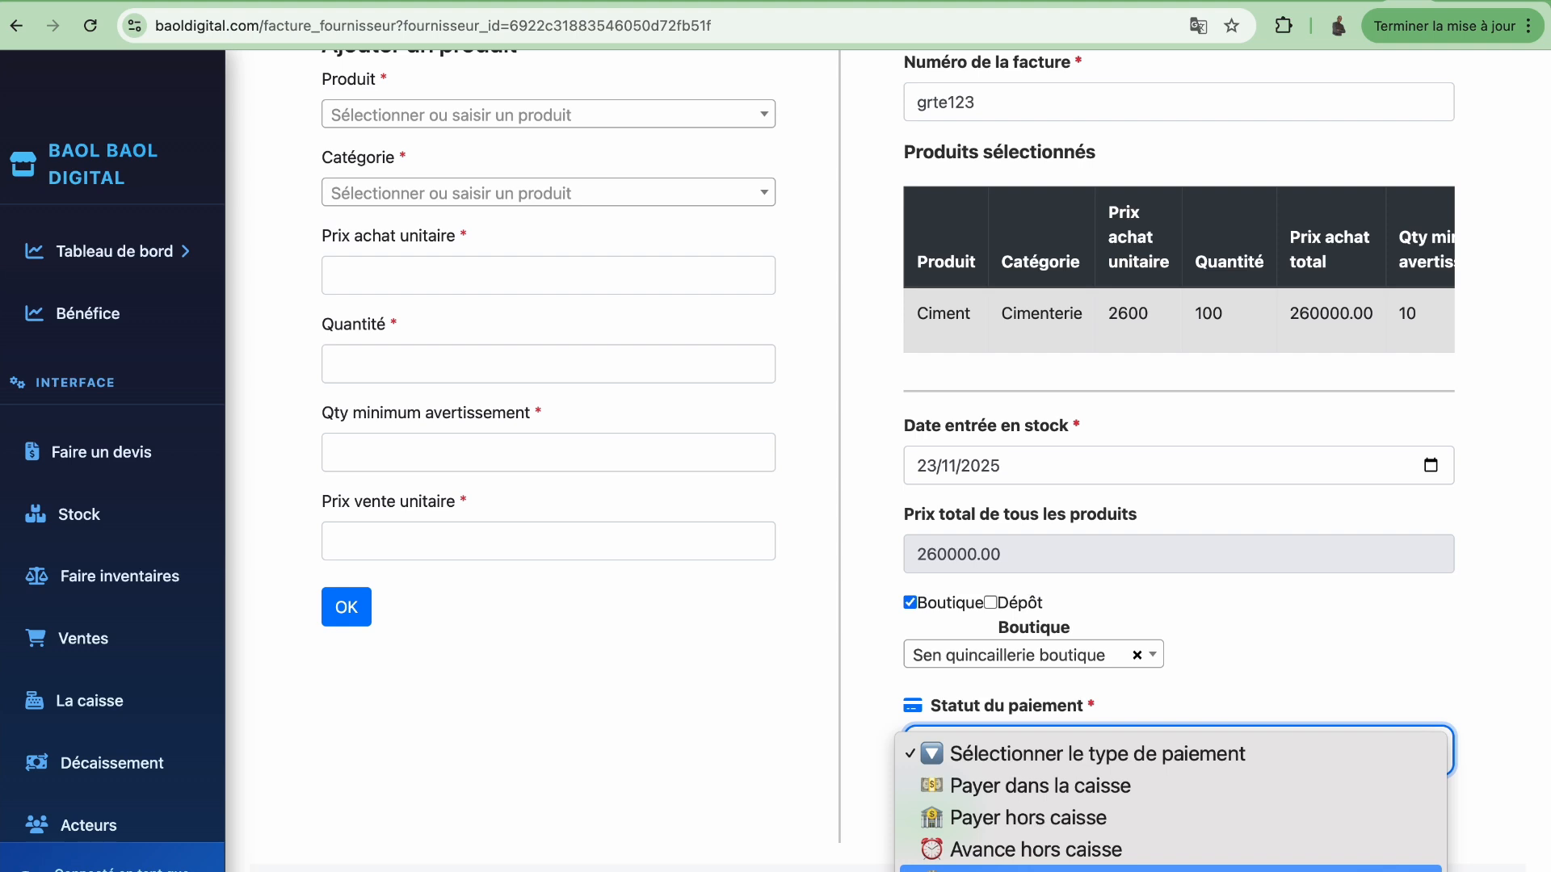
pyautogui.click(1068, 792)
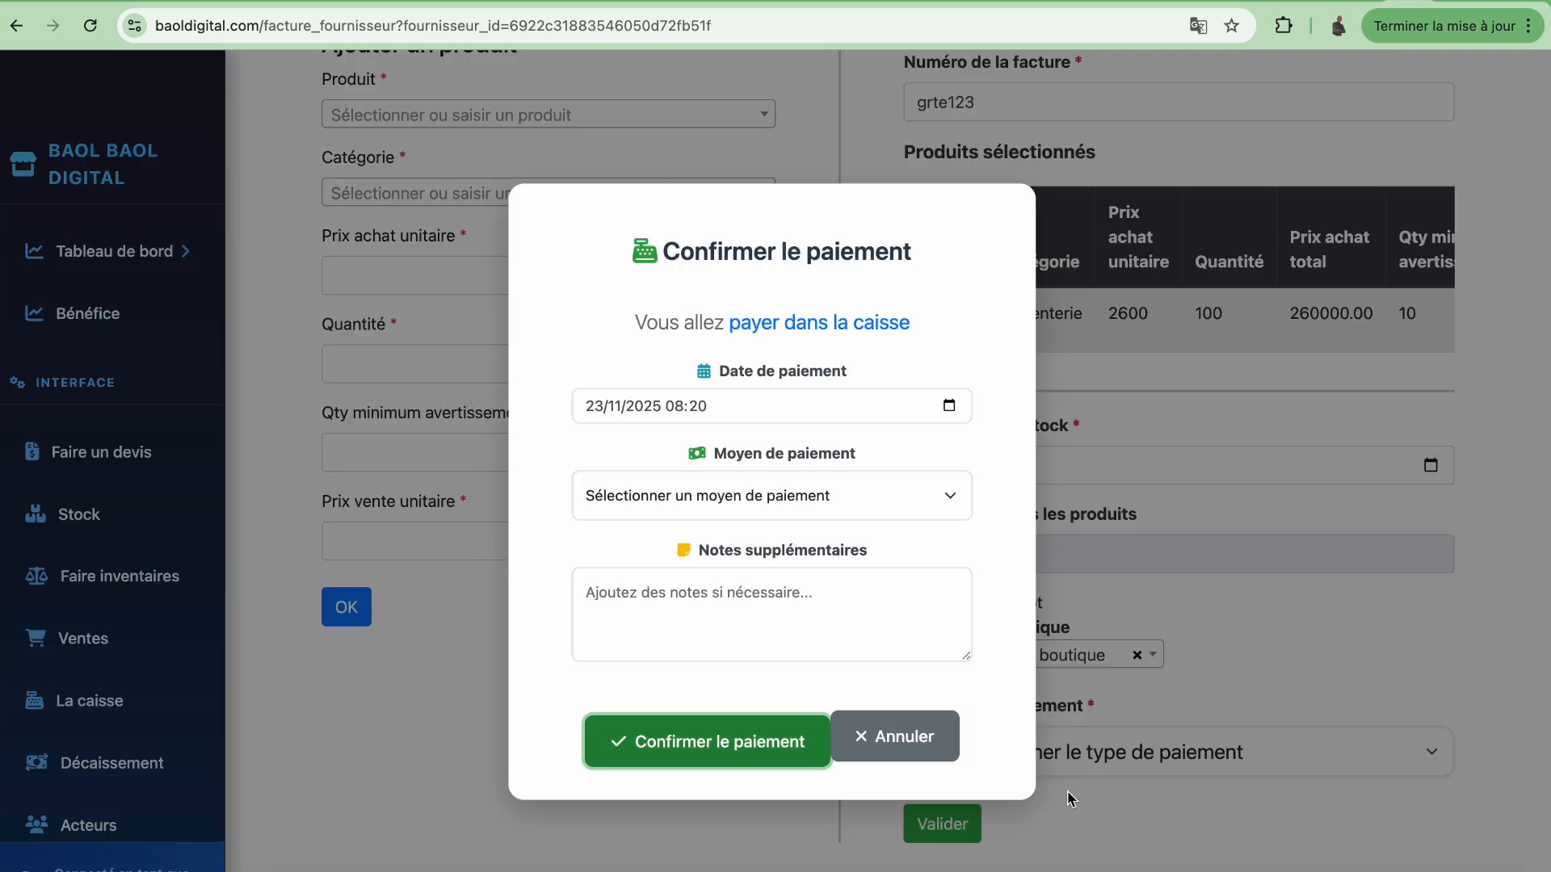
pyautogui.click(816, 504)
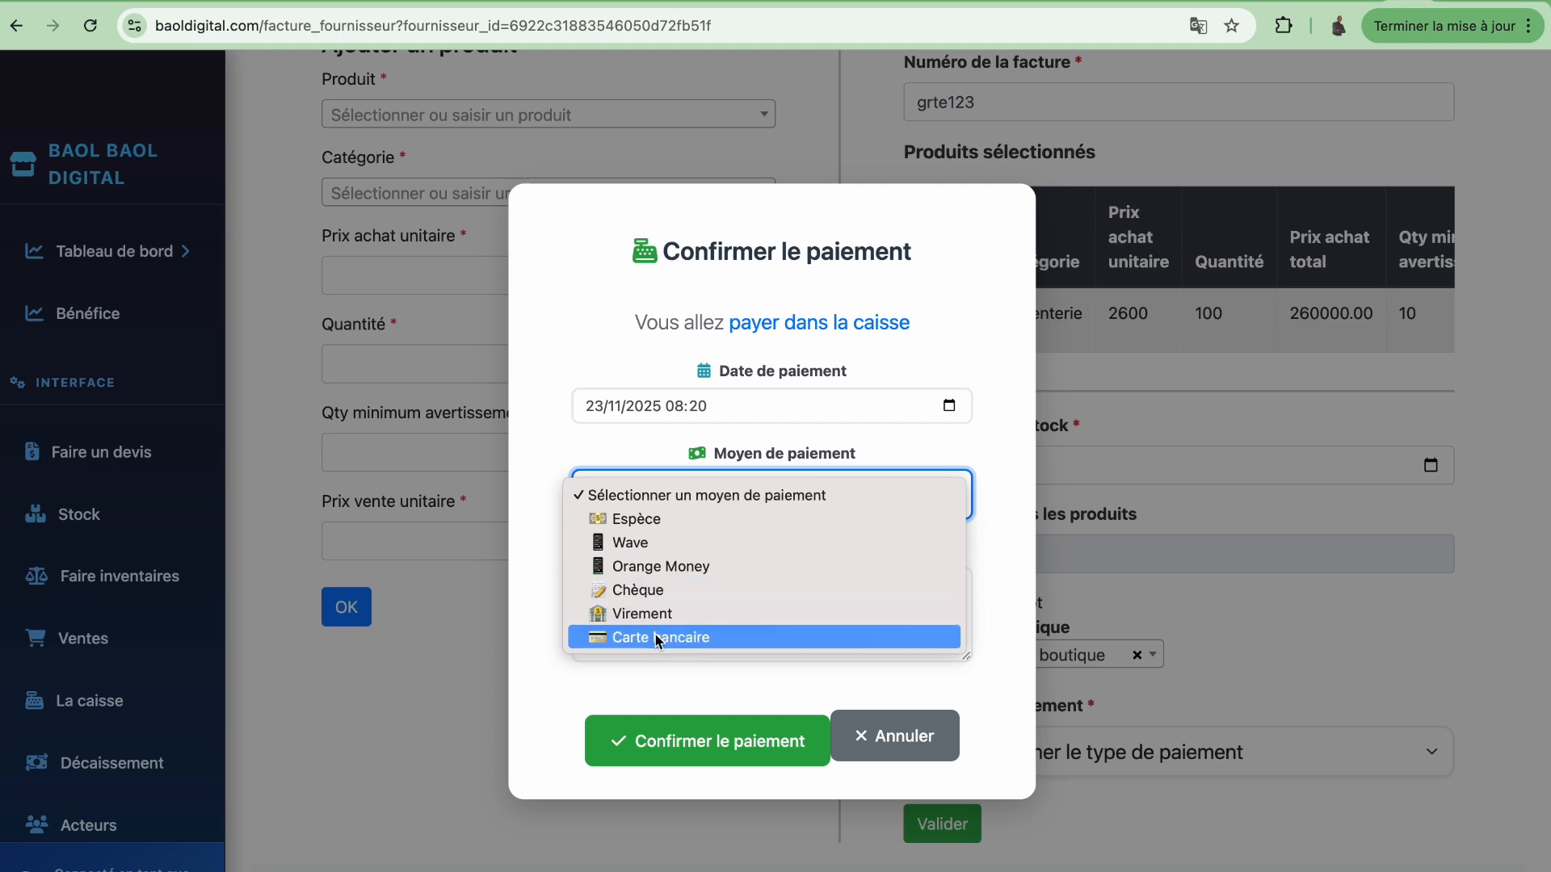
pyautogui.click(644, 522)
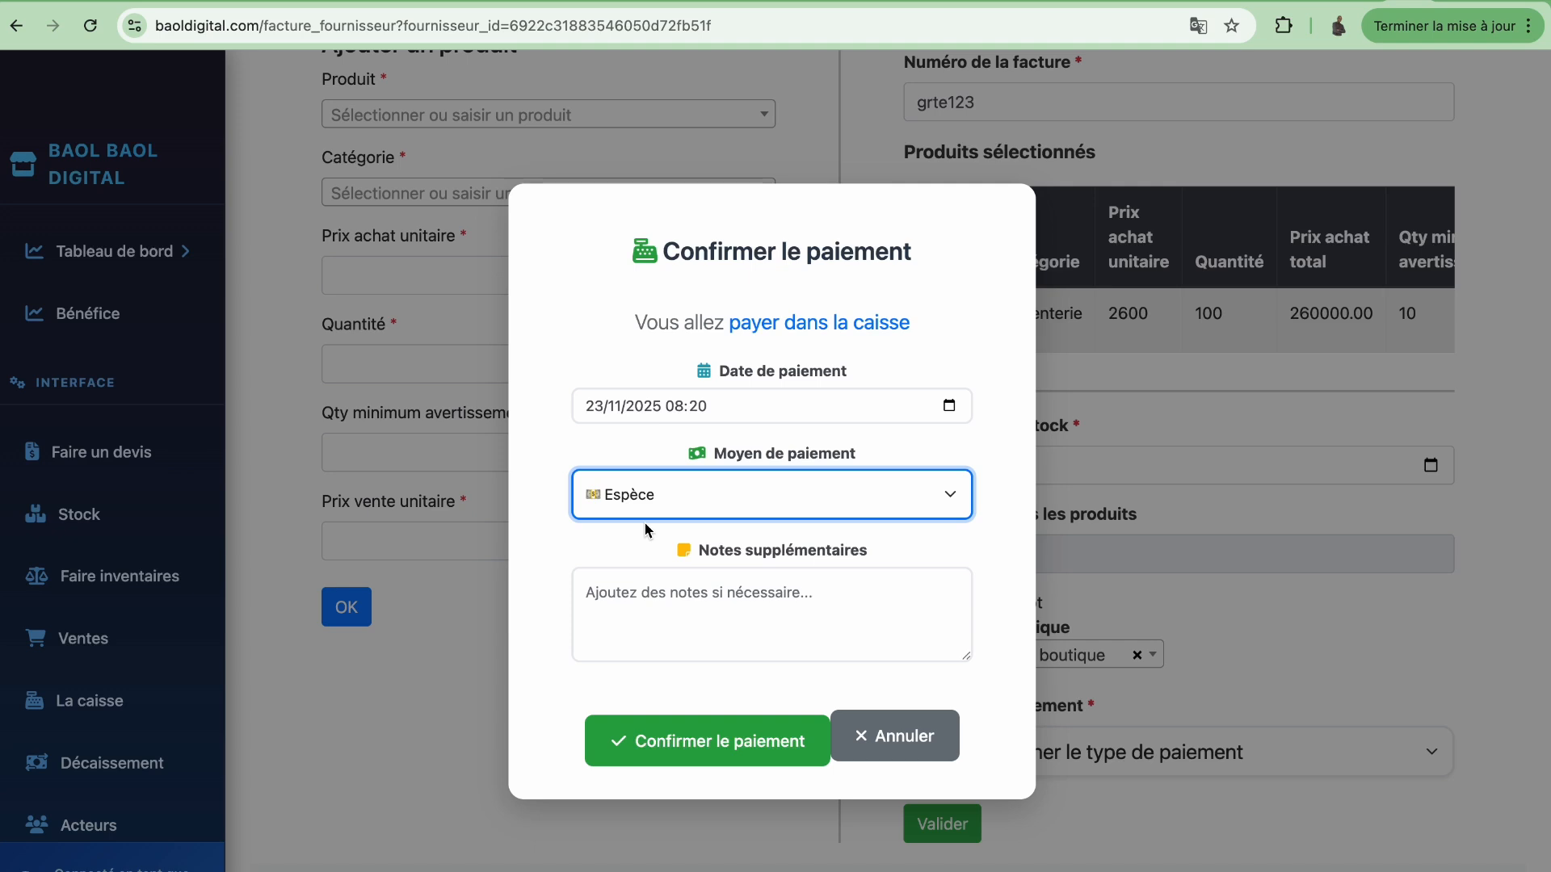
pyautogui.click(699, 596)
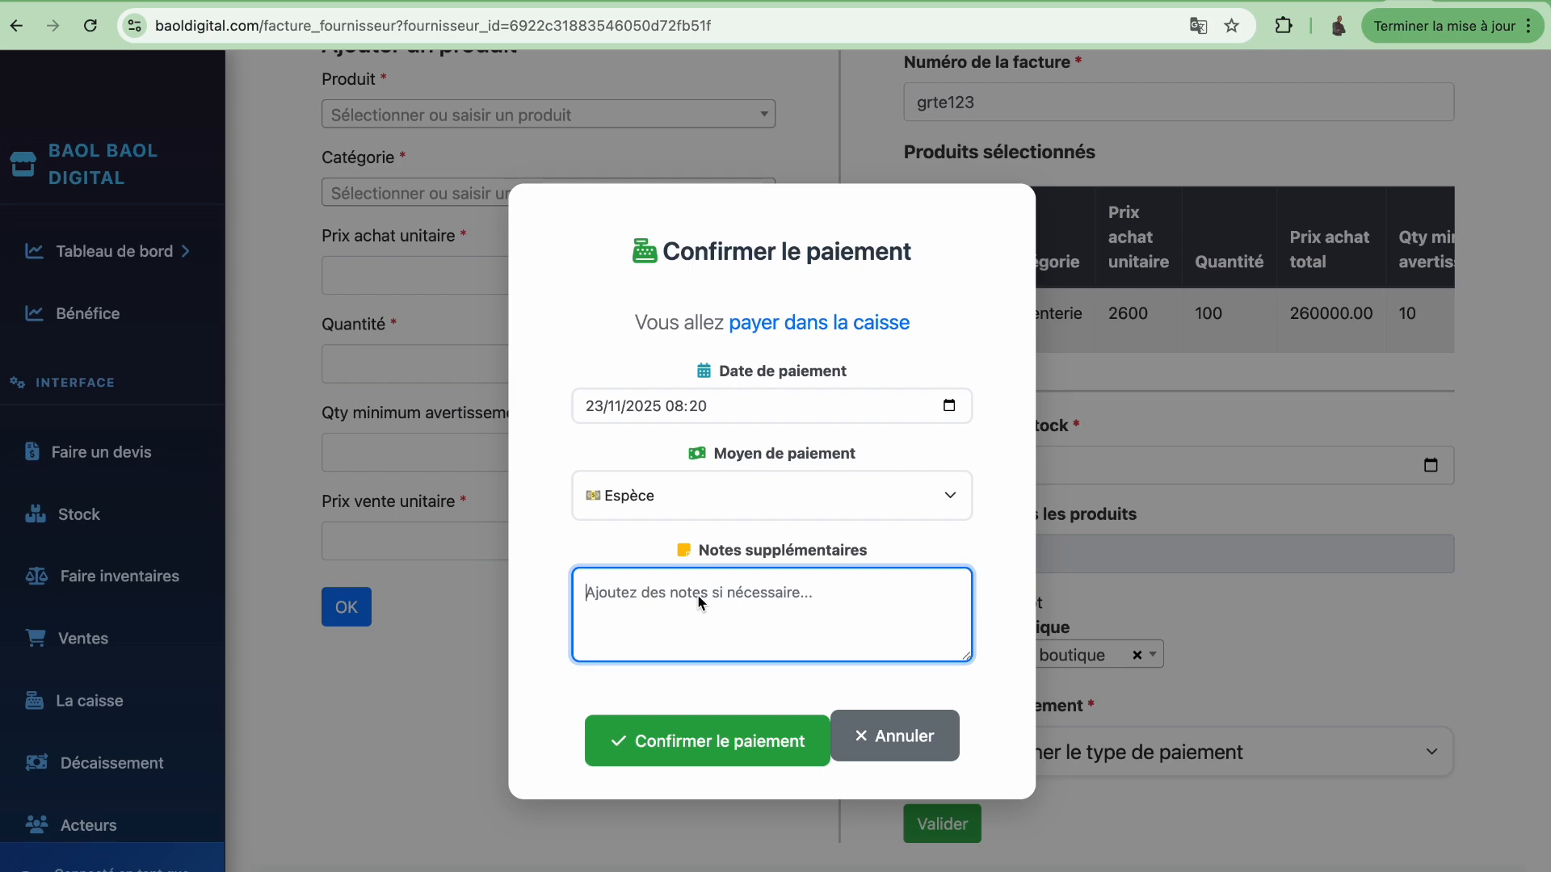
pyautogui.click(712, 747)
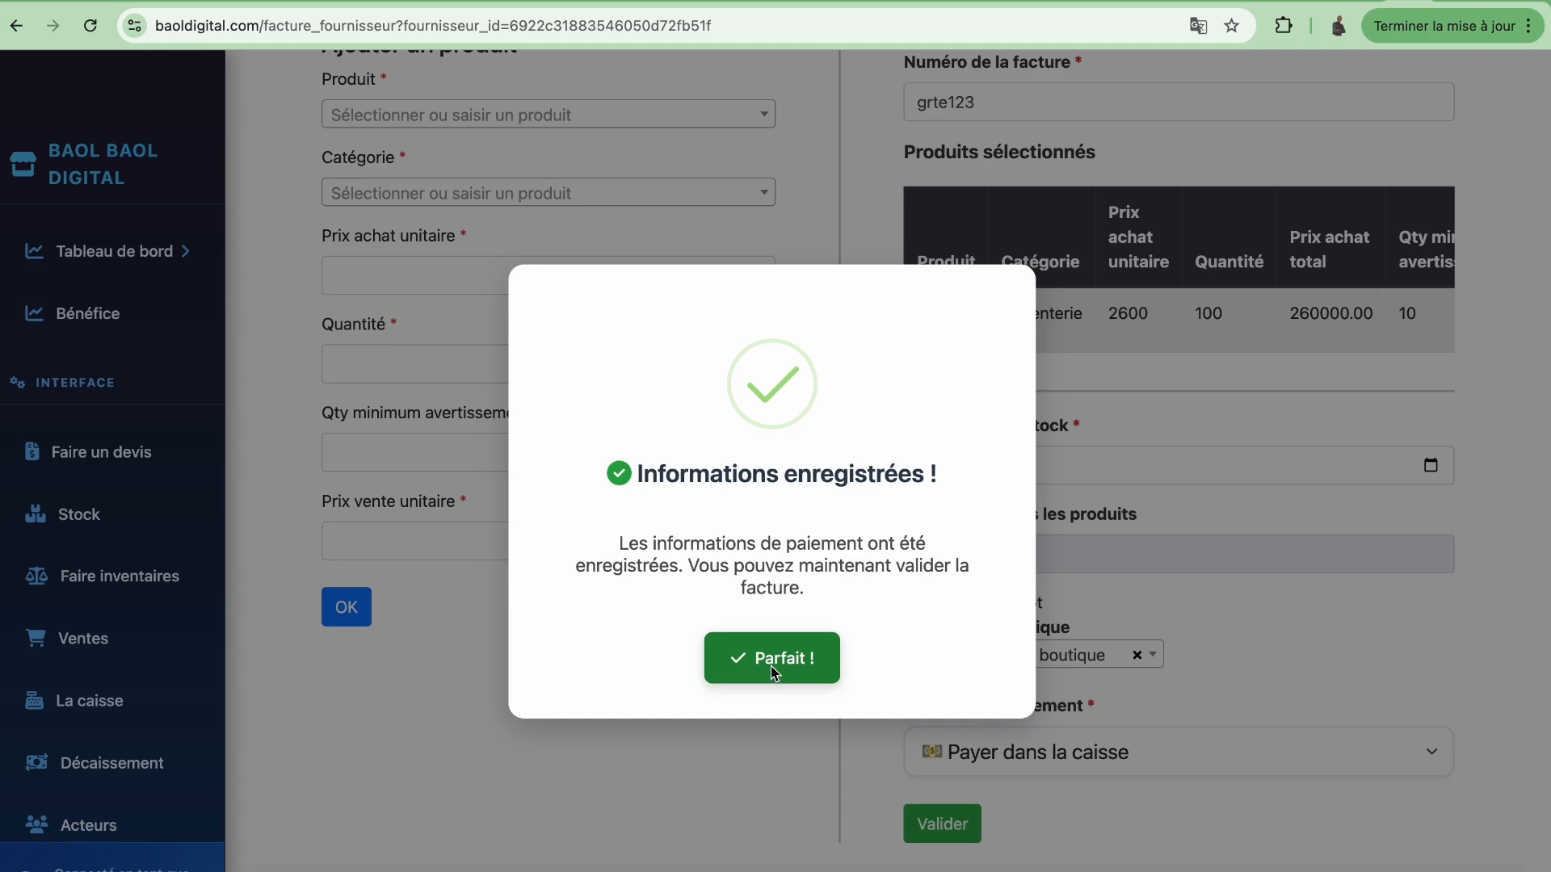
# Submit invoice grte123 with Valider and dismiss the payment and success messages
pyautogui.click(780, 664)
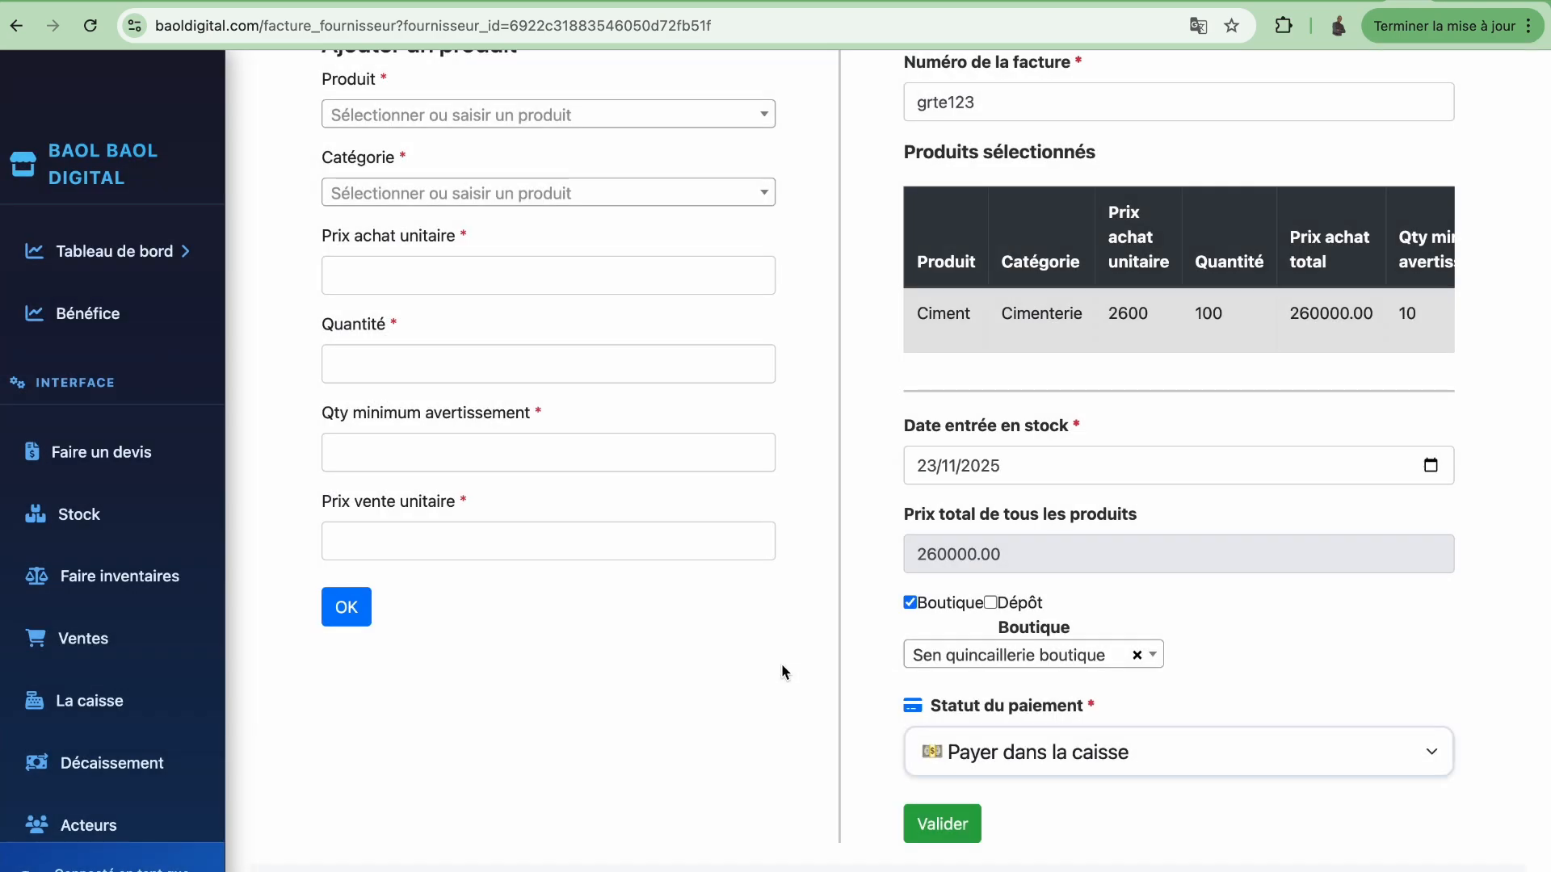
pyautogui.click(952, 832)
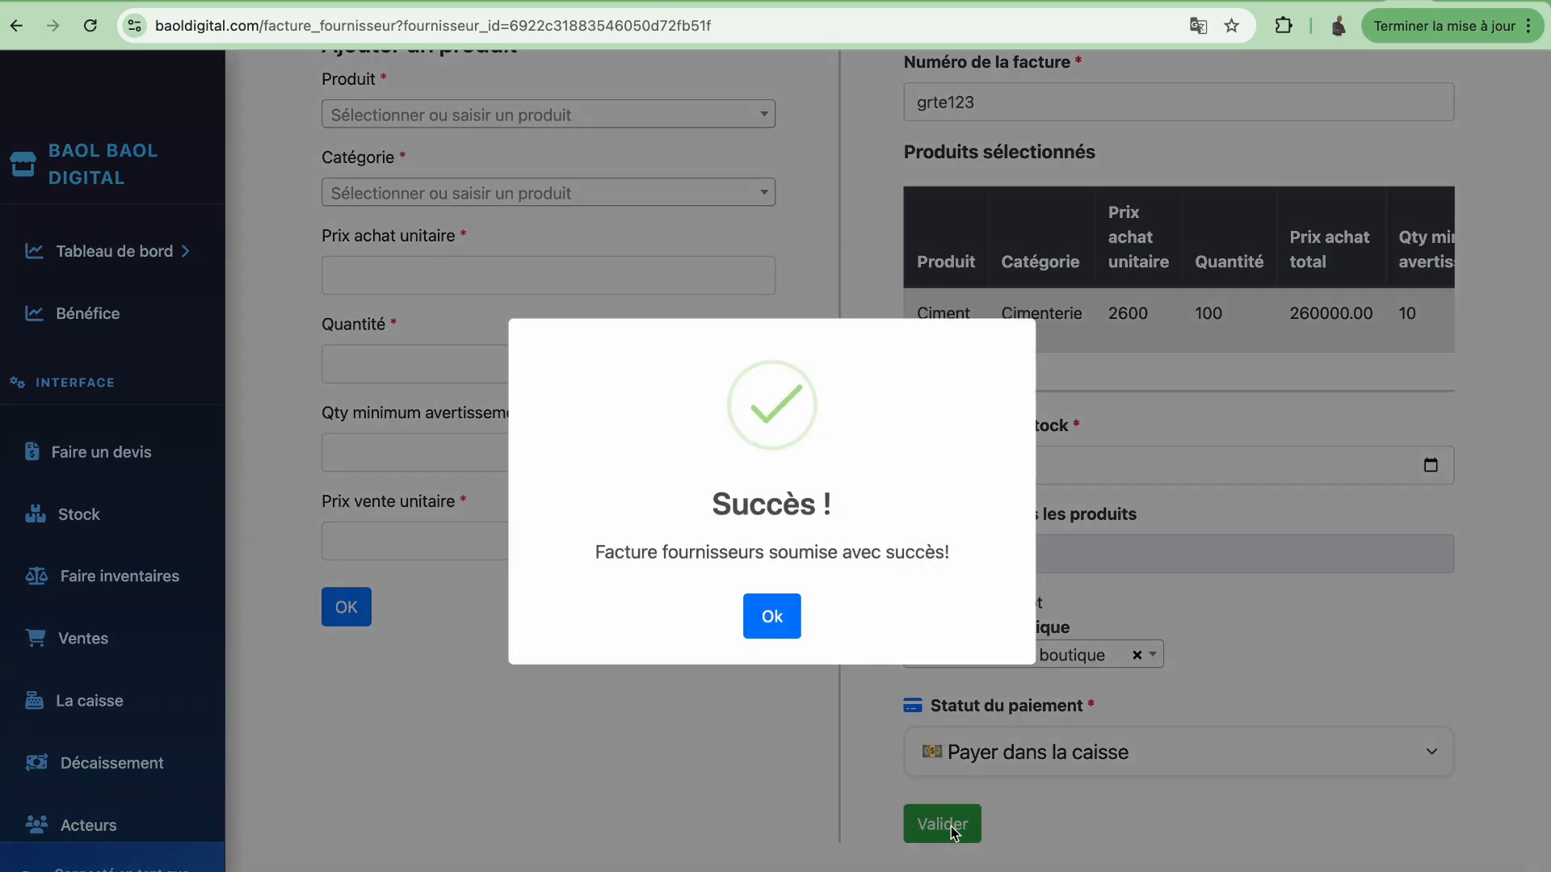
pyautogui.click(771, 617)
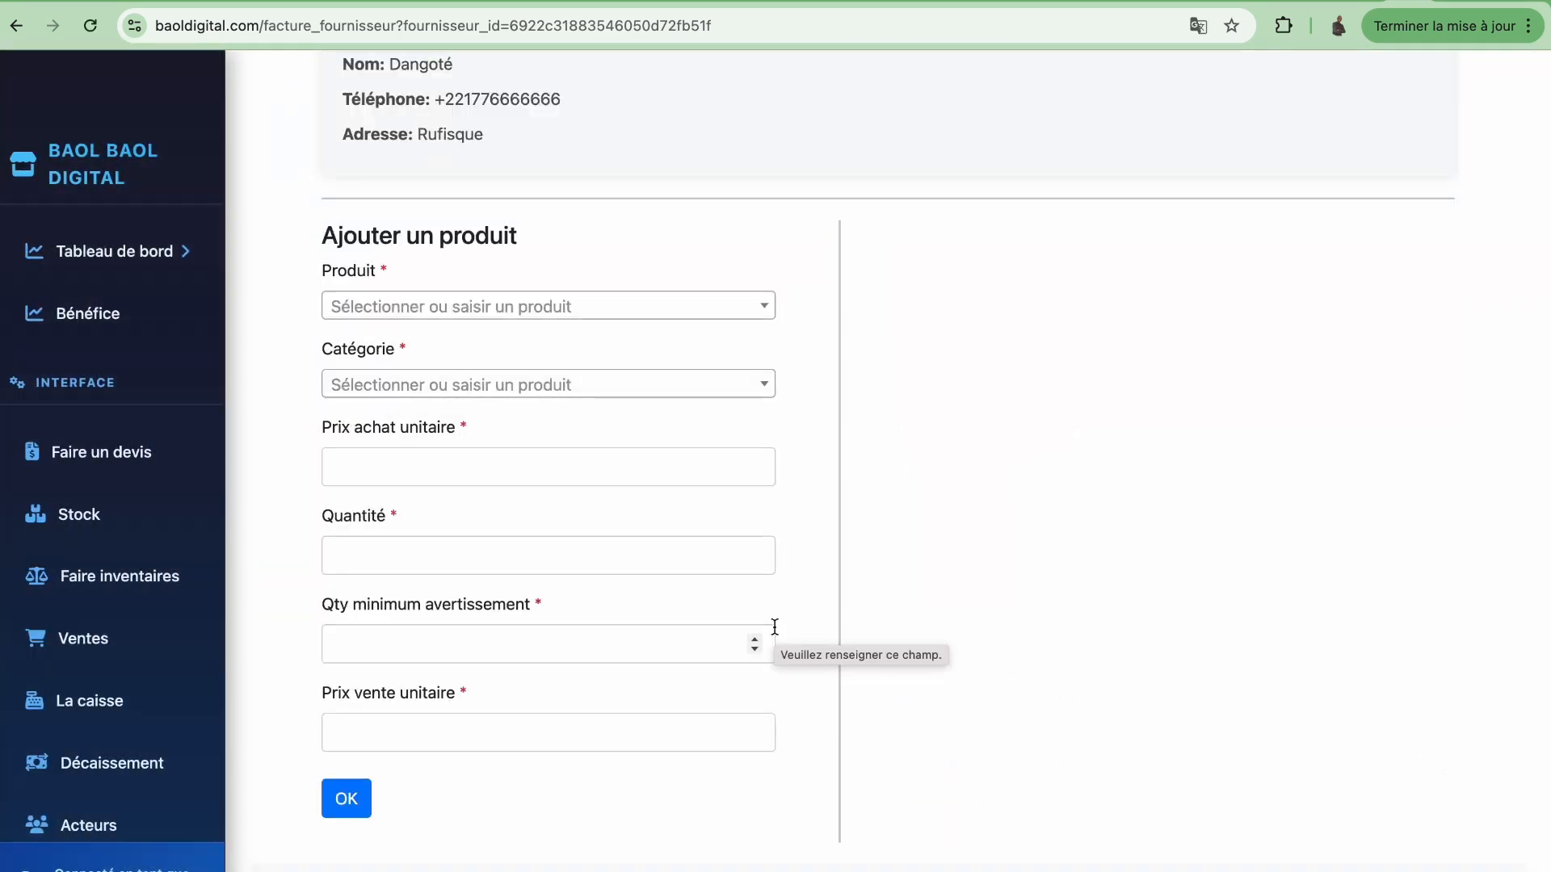
pyautogui.click(98, 529)
# Scroll the stock table and highlight Ciment's 120.0 quantity
pyautogui.scroll(-1, 584, 692)
pyautogui.scroll(-2, 584, 691)
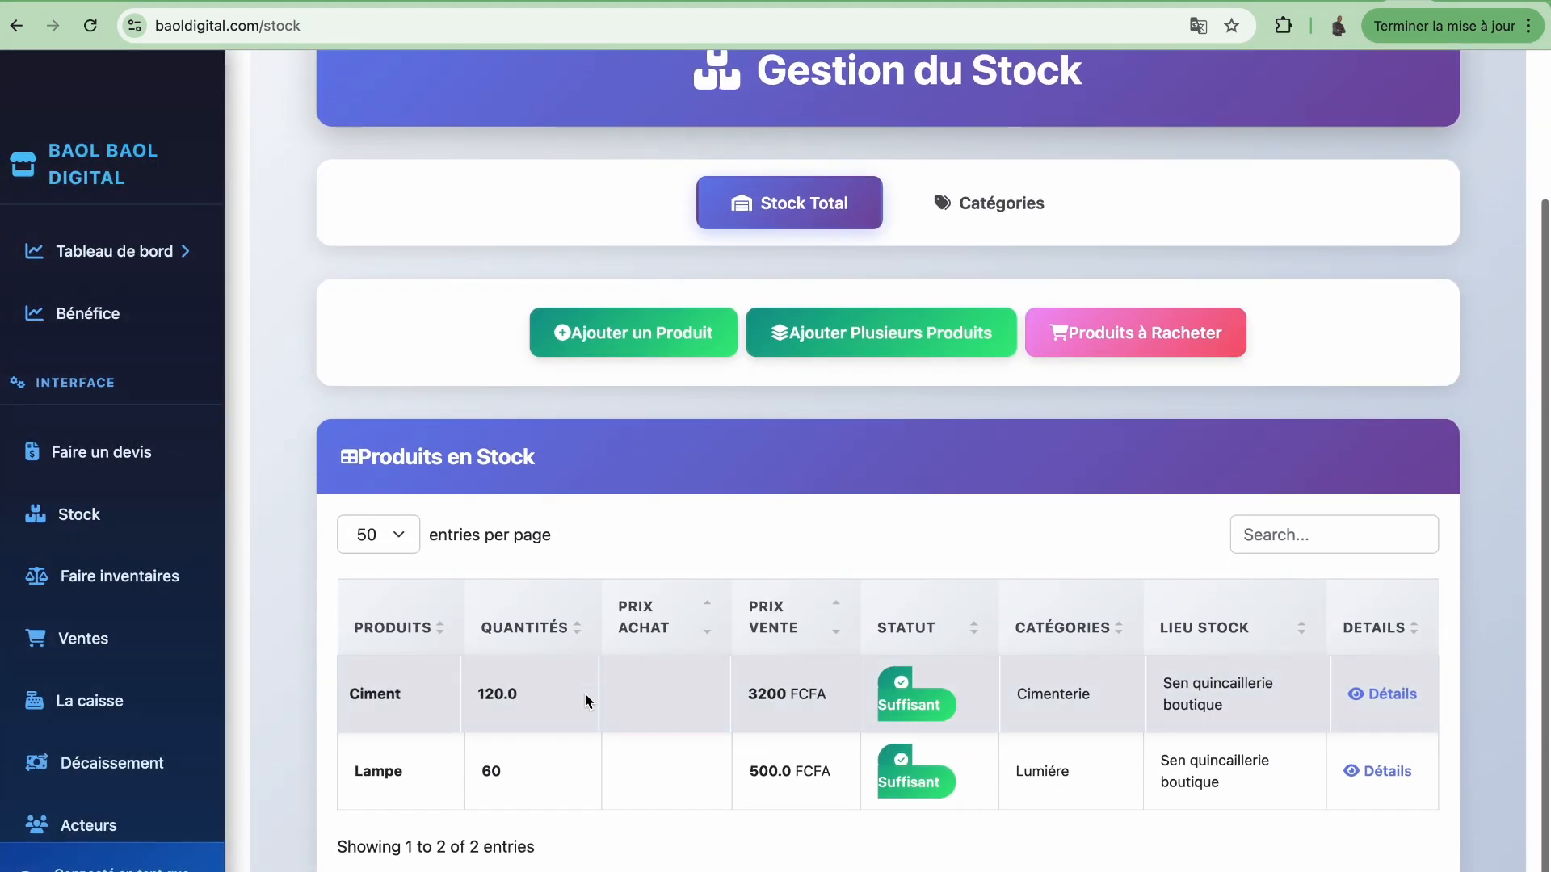
pyautogui.moveTo(478, 693); pyautogui.dragTo(517, 693)
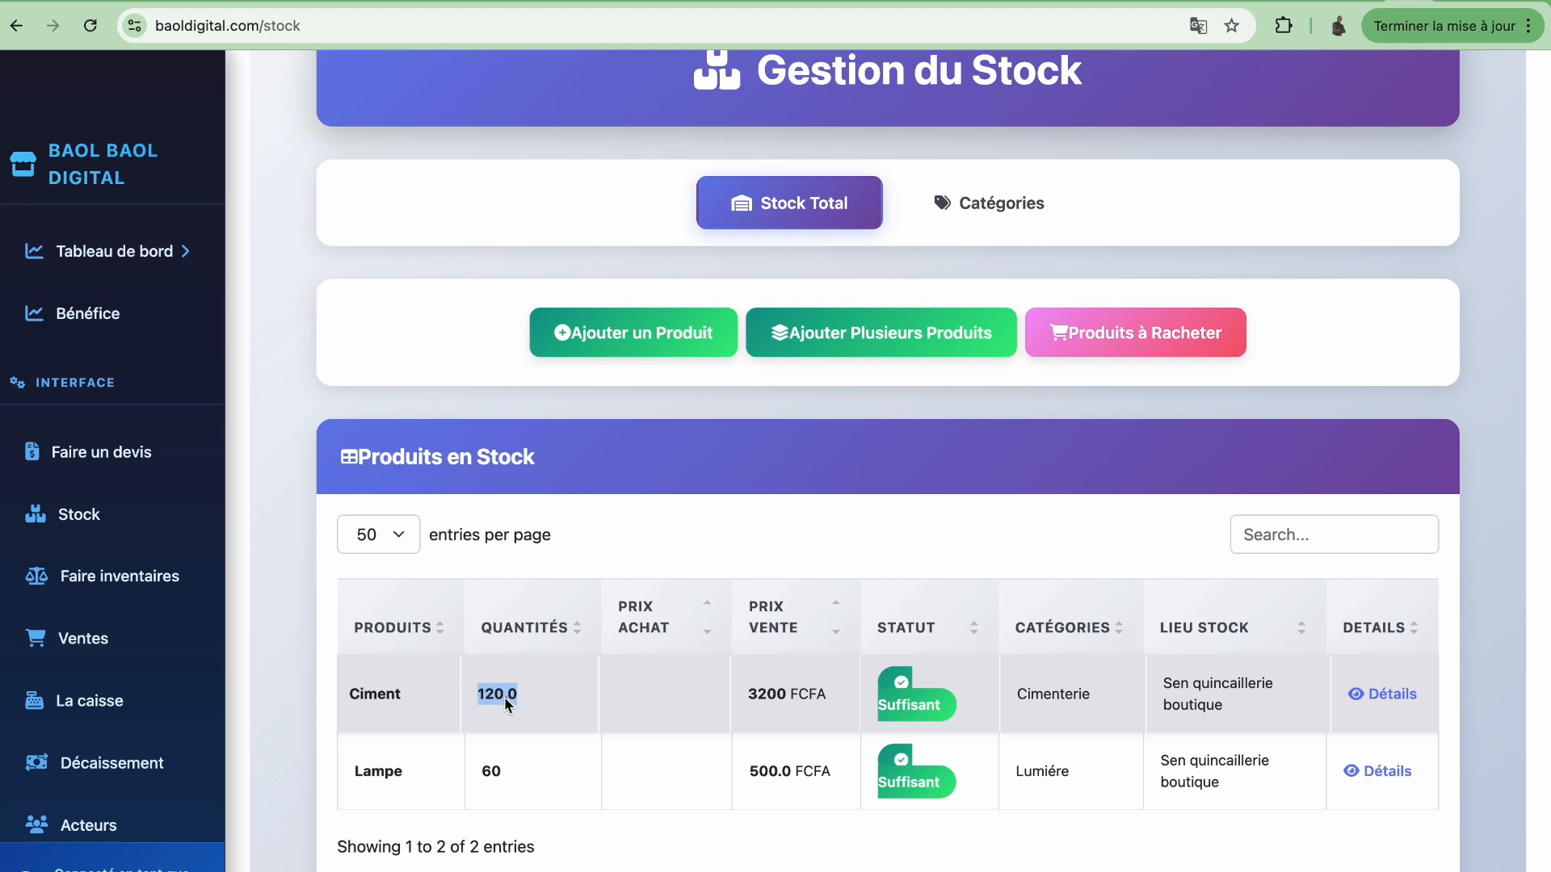
pyautogui.scroll(-3, 124, 711)
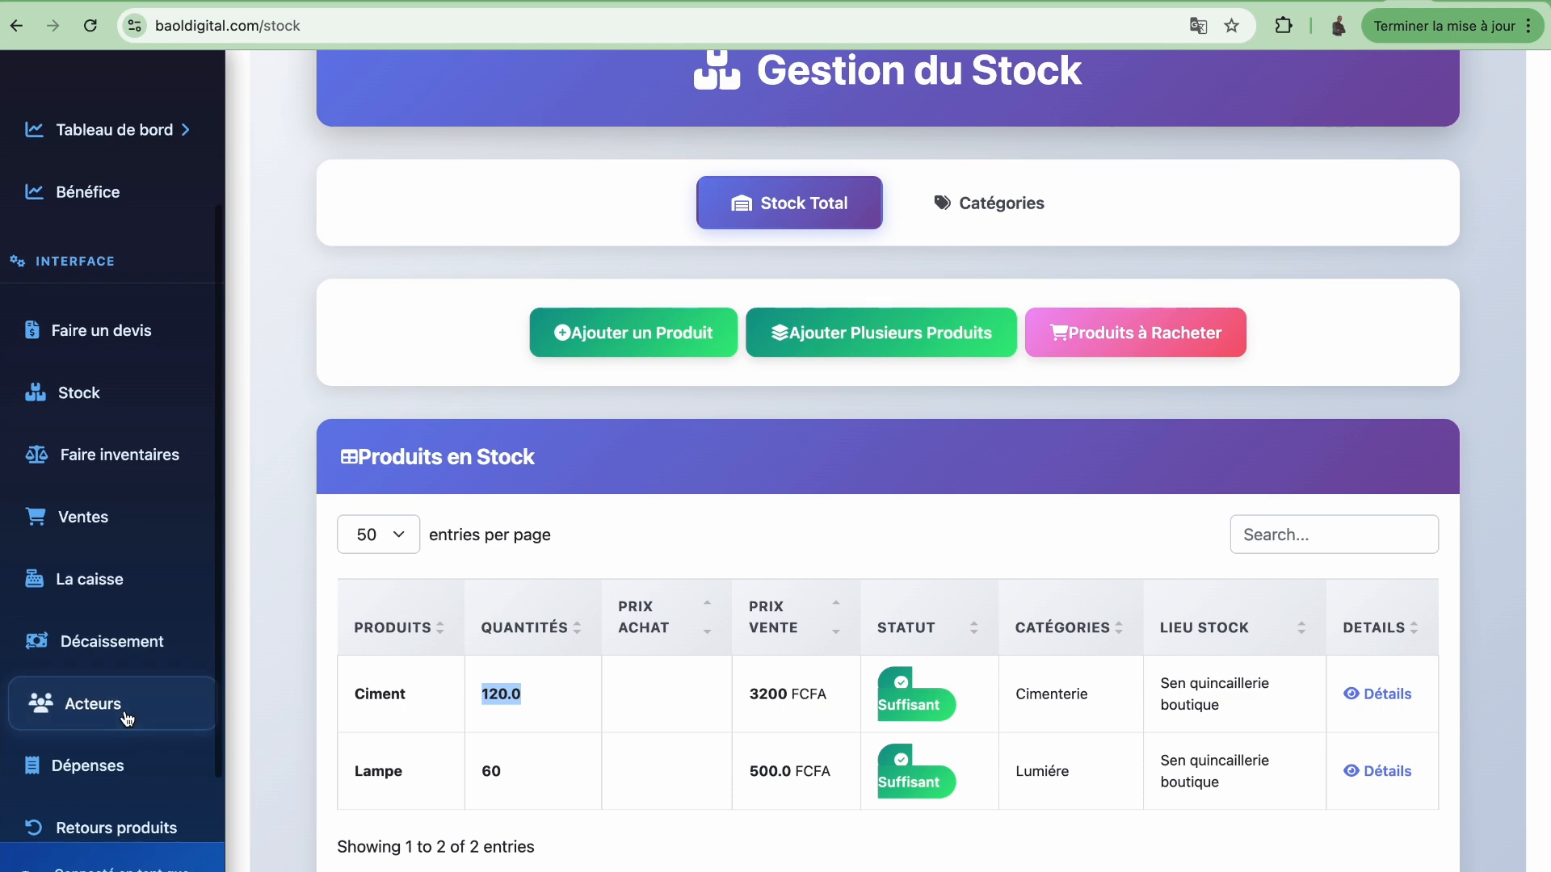
# Open the supplier's details from the Fournisseurs list under Acteurs to see invoice grte123 marked Payée
pyautogui.click(114, 705)
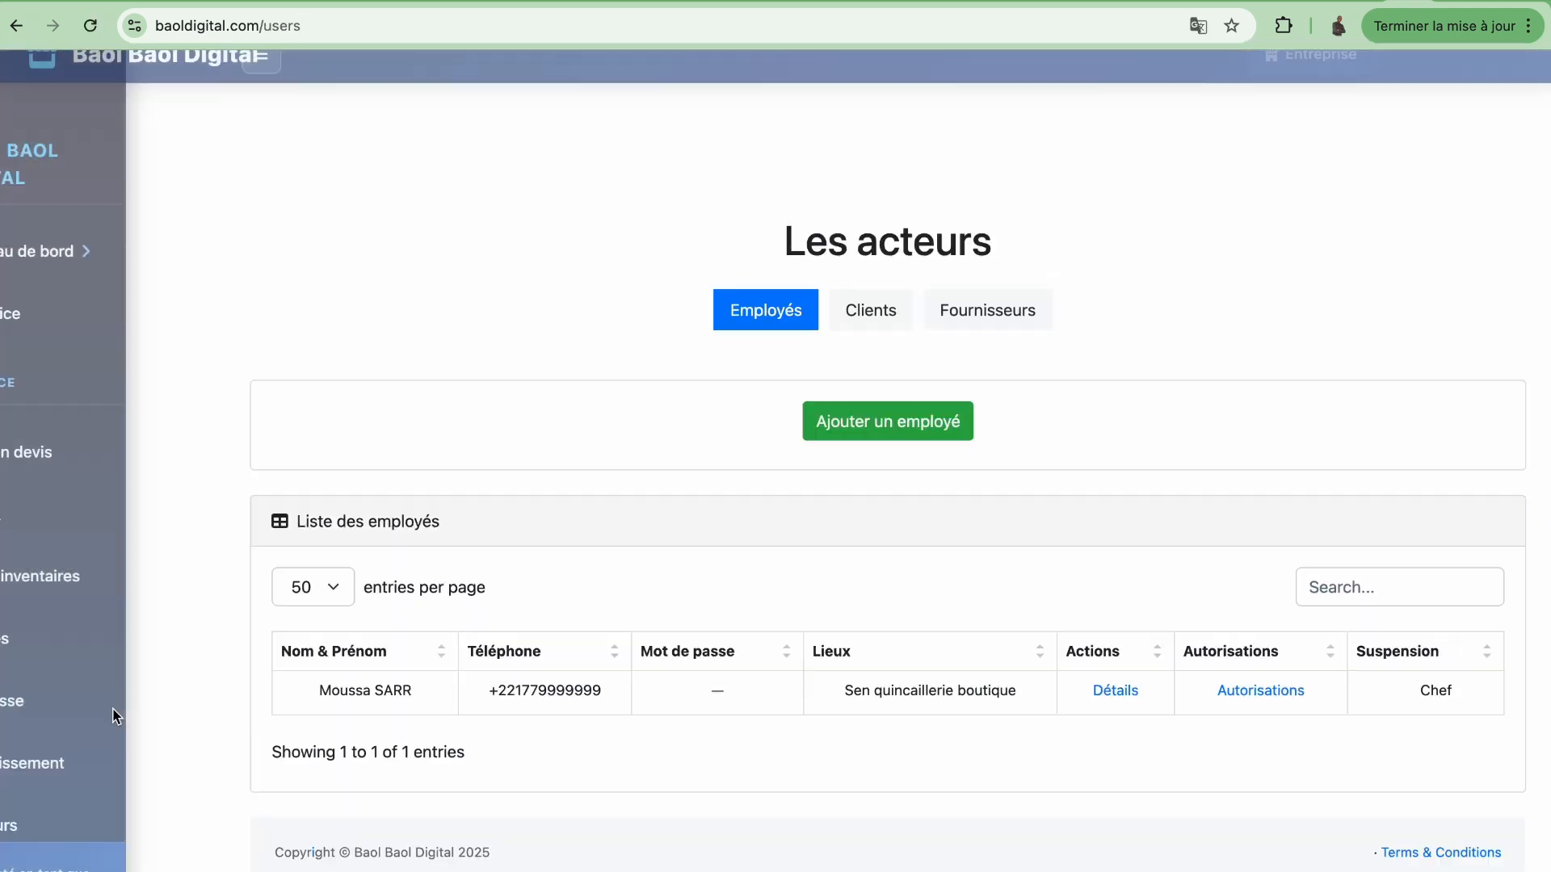
pyautogui.click(982, 314)
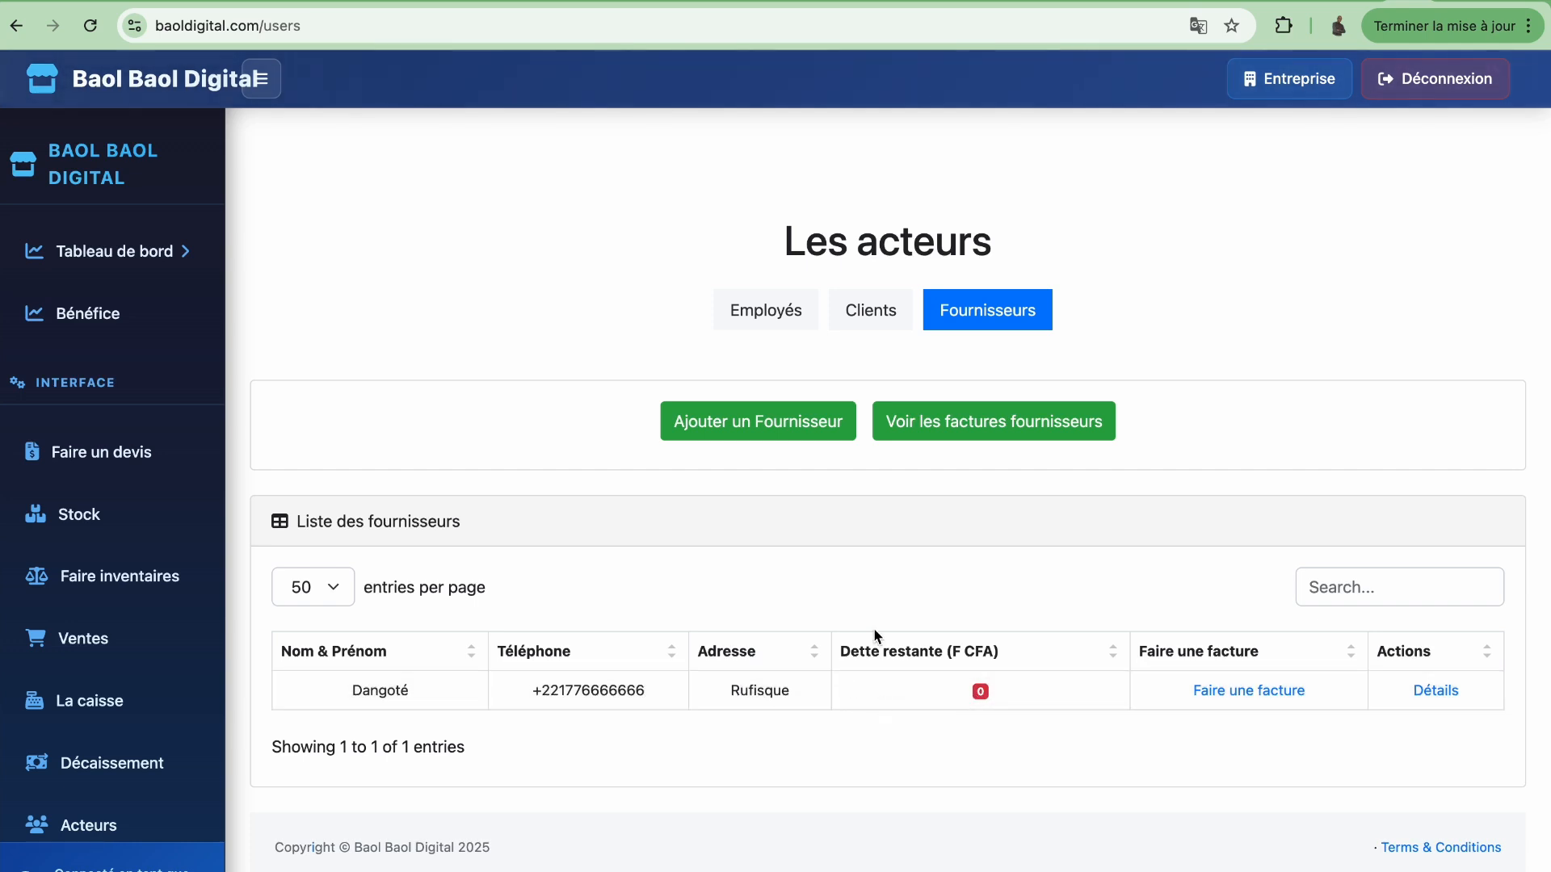
pyautogui.click(1437, 695)
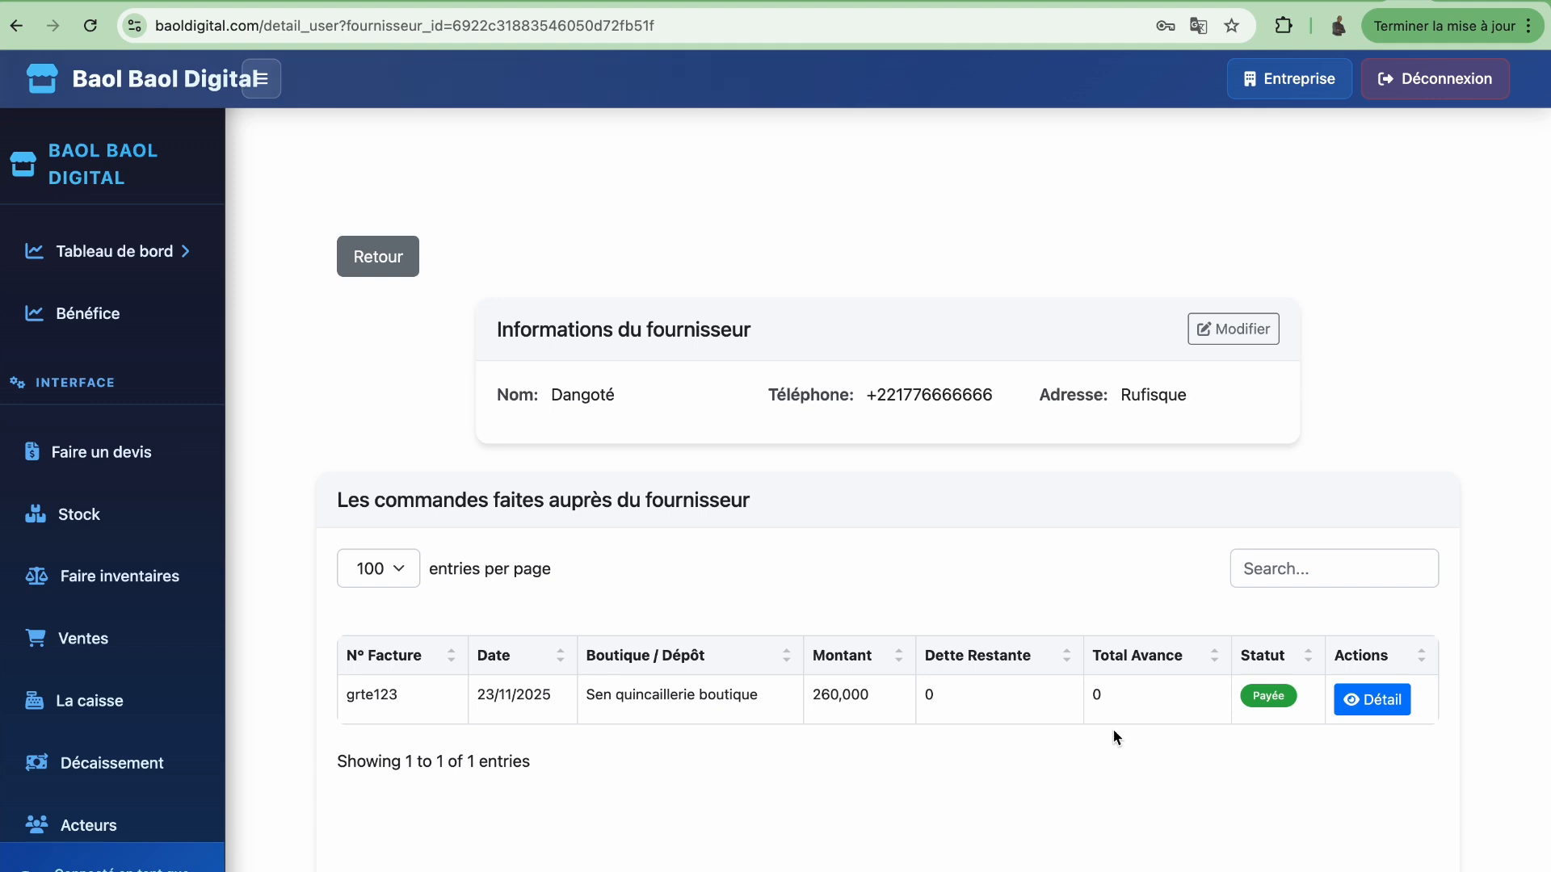
pyautogui.click(1371, 700)
pyautogui.scroll(-1, 939, 617)
pyautogui.scroll(3, 939, 617)
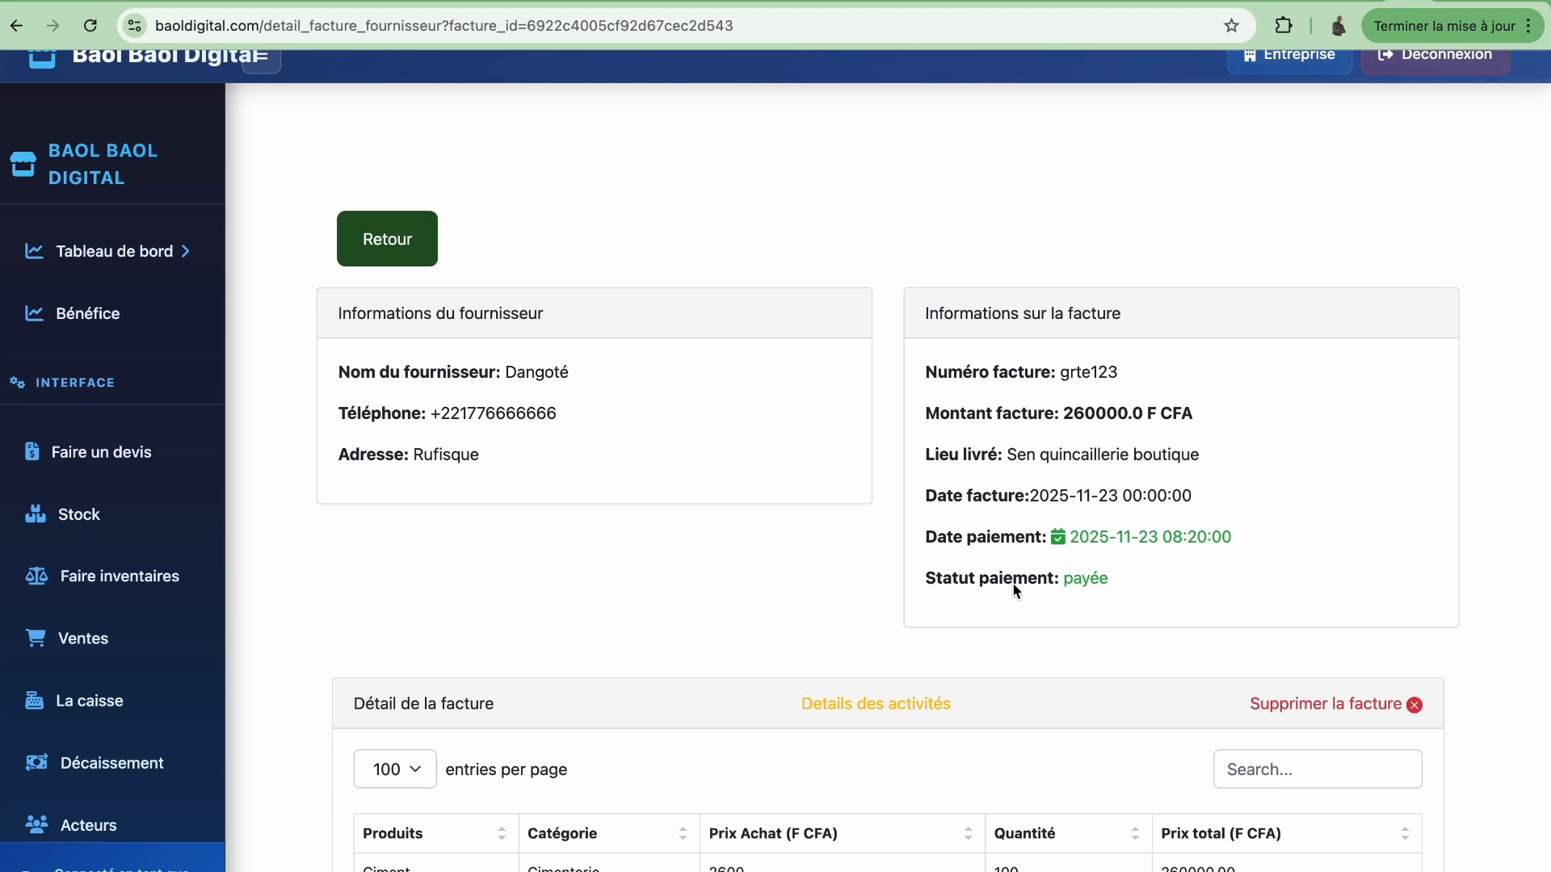
# Scroll to the Ciment line (100 at 2600, 260000.00) and capture a screenshot
pyautogui.scroll(-3, 1101, 658)
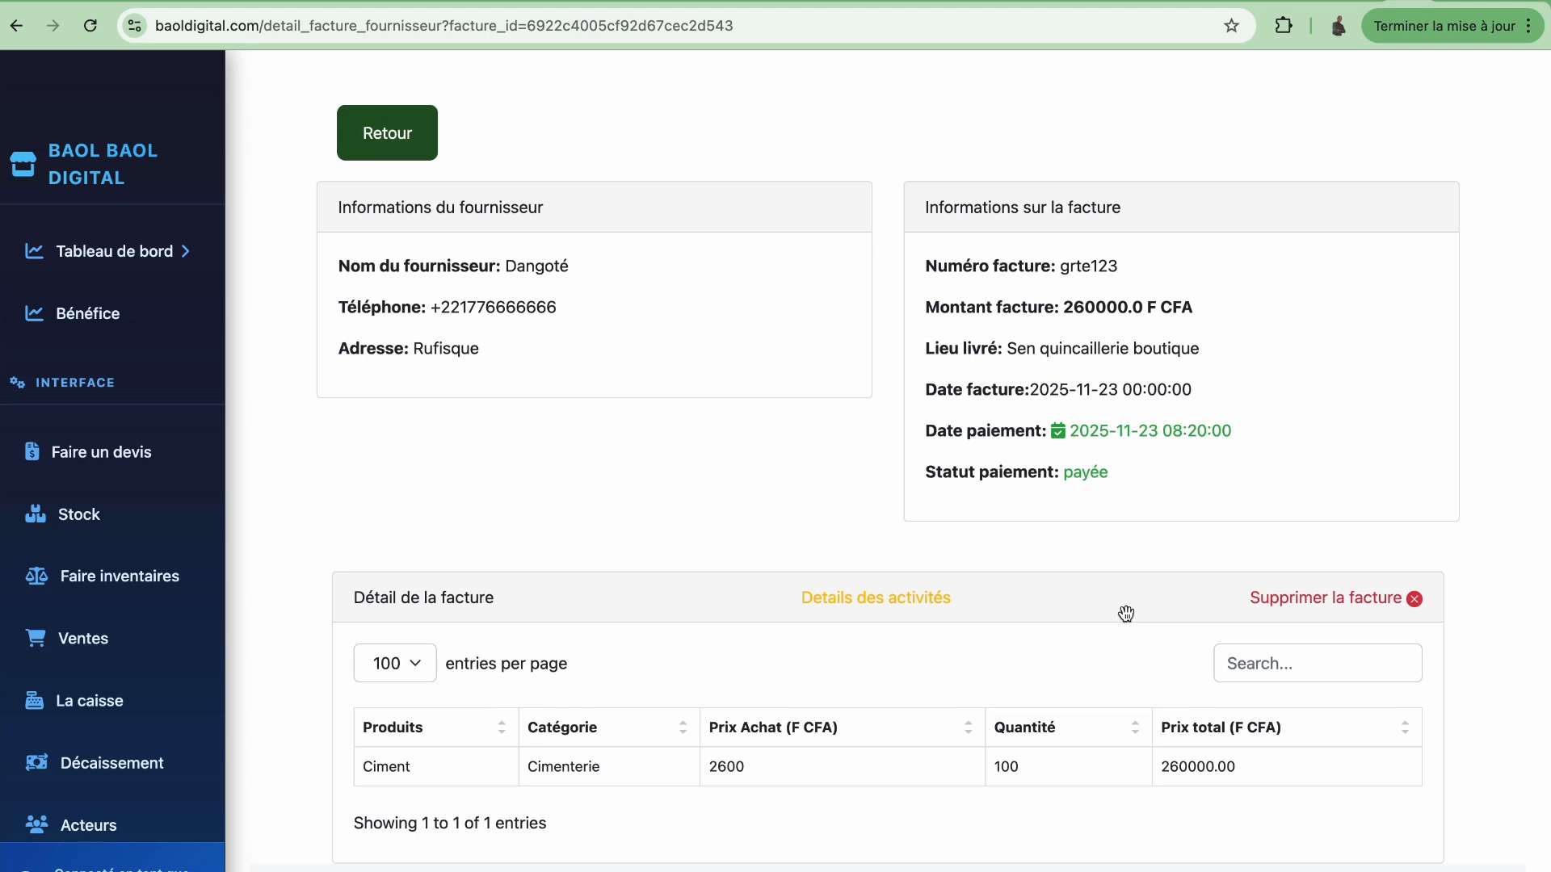
pyautogui.press('super+shift+5')
pyautogui.click(749, 801)
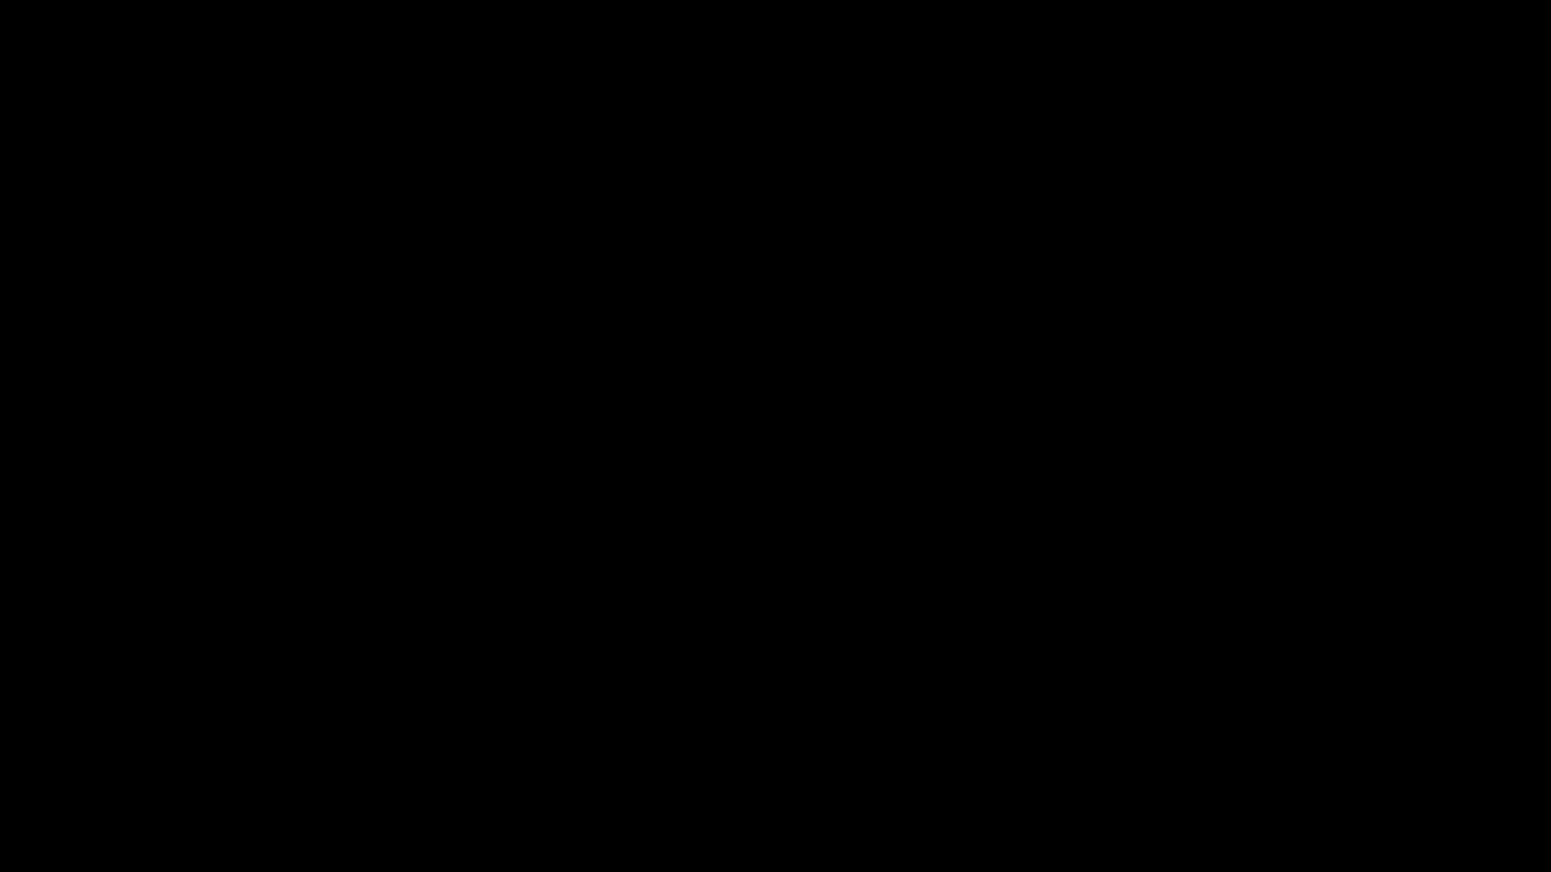